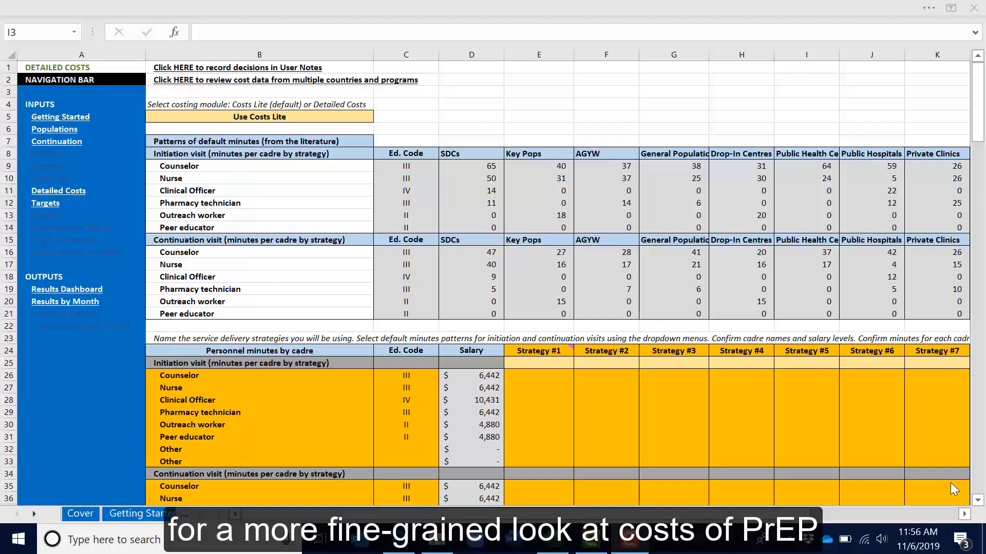
Switch the costing module in cell B5 to Use Detailed Costs.
{"action": "left_click", "coordinate": [865, 95]}
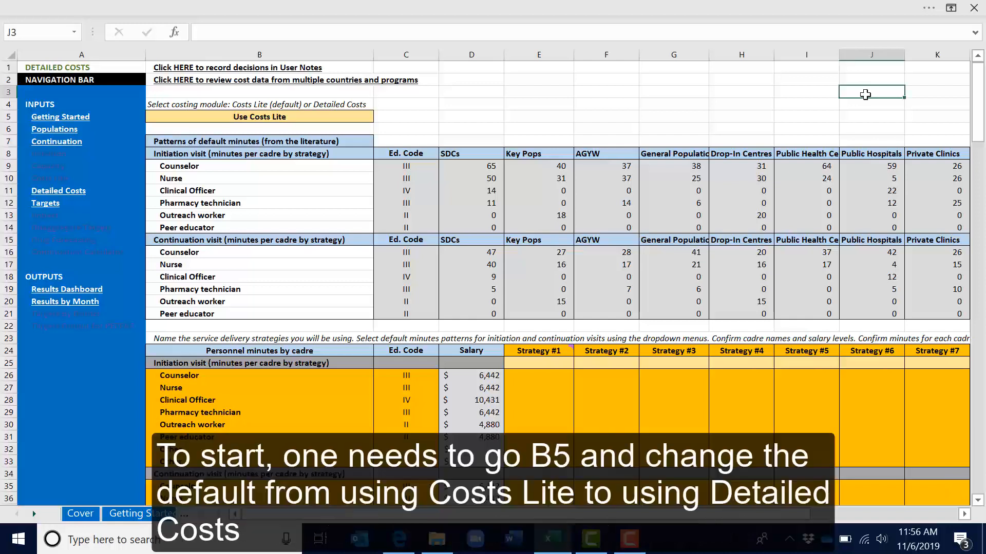
{"action": "left_click", "coordinate": [320, 119]}
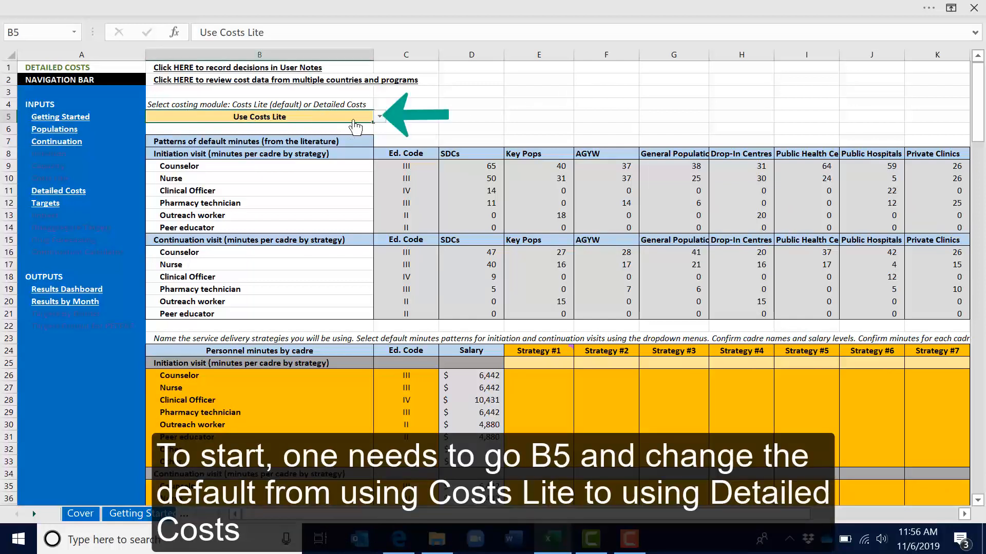
{"action": "left_click", "coordinate": [380, 120]}
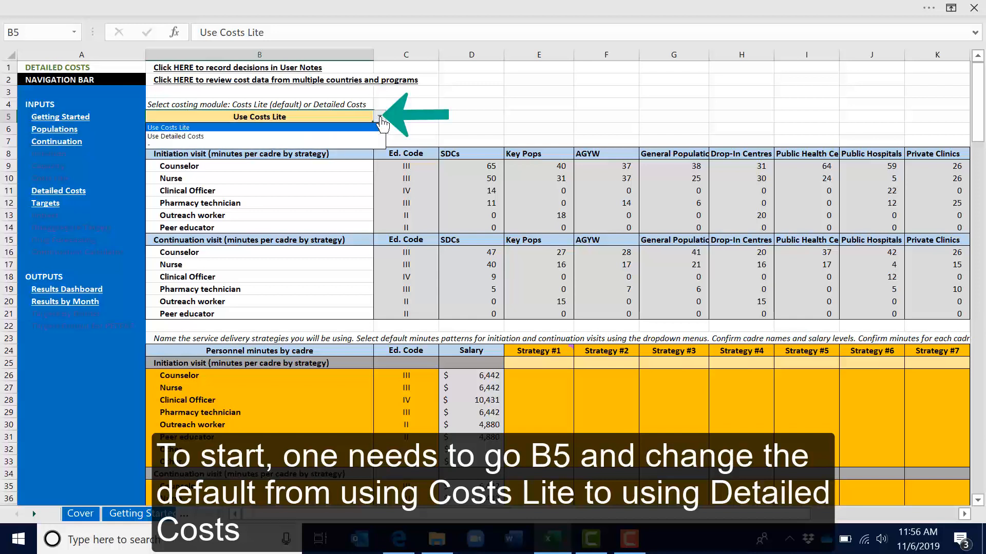
{"action": "left_click", "coordinate": [349, 135]}
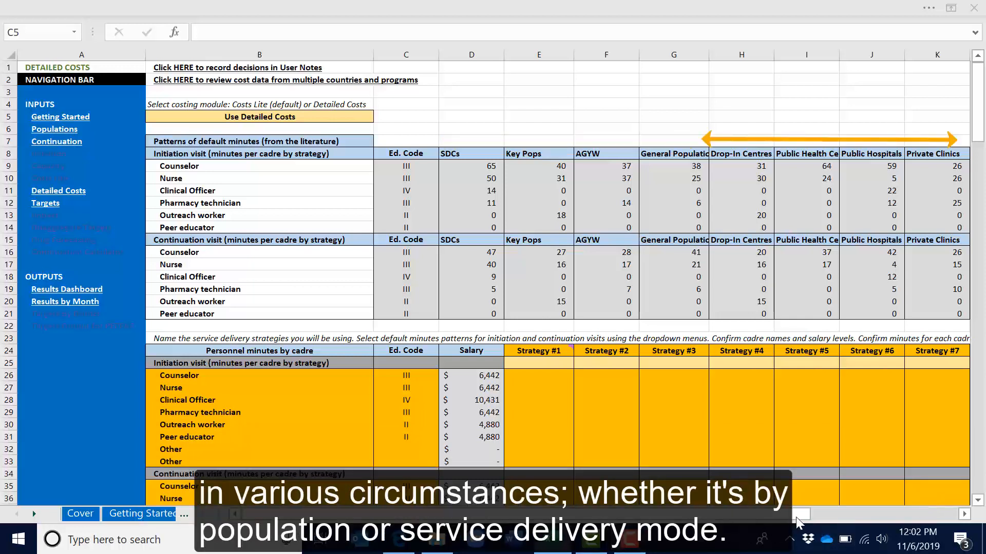
Rename Strategy #1 as "Public facilities" and Strategy #2 as "Mobile teams" in the personnel minutes table header.
{"action": "left_click_drag", "start_coordinate": [802, 516], "coordinate": [841, 512]}
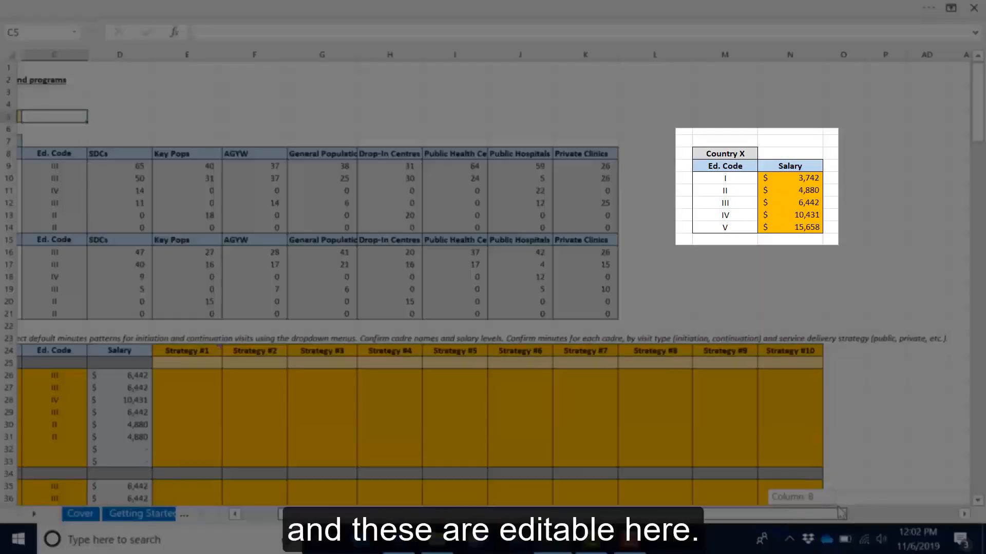
{"action": "left_click_drag", "start_coordinate": [838, 508], "coordinate": [838, 506]}
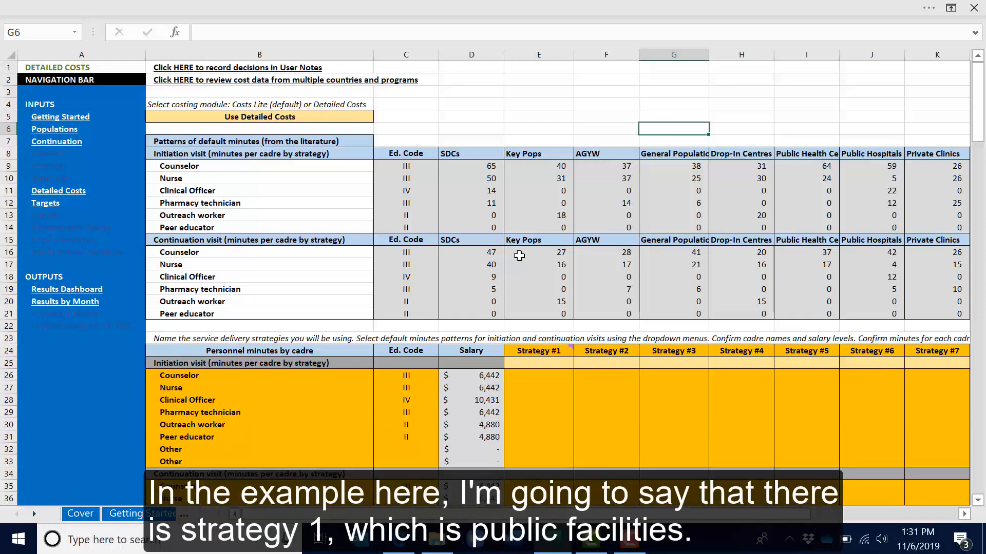
{"action": "left_click", "coordinate": [524, 351]}
{"action": "mouse_move", "coordinate": [524, 351]}
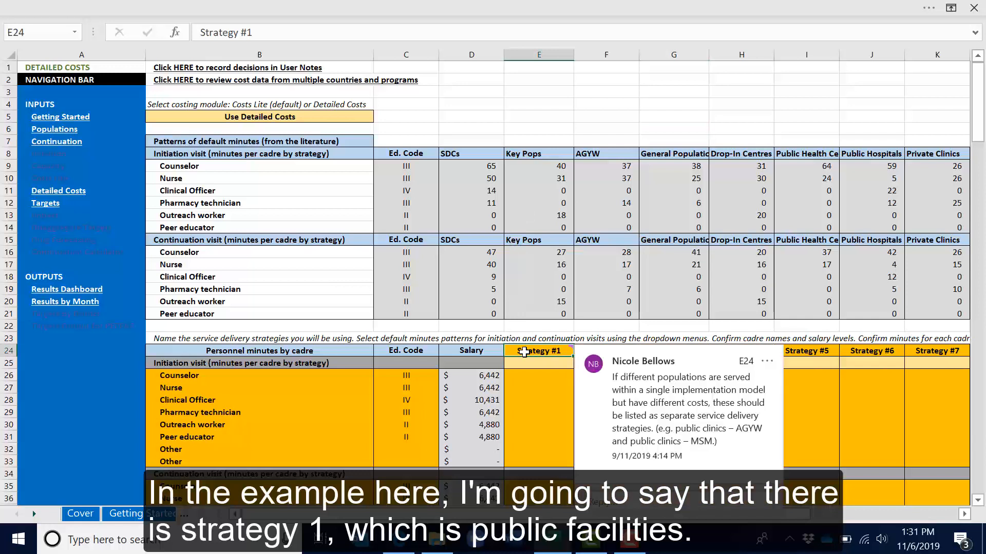
{"action": "type", "text": "Pub"}
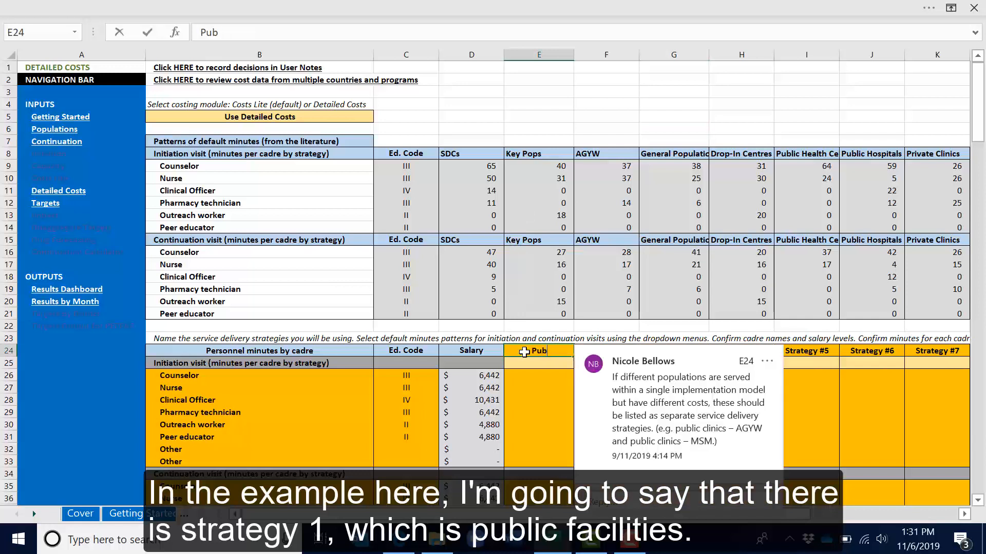
{"action": "type", "text": "lic facilities"}
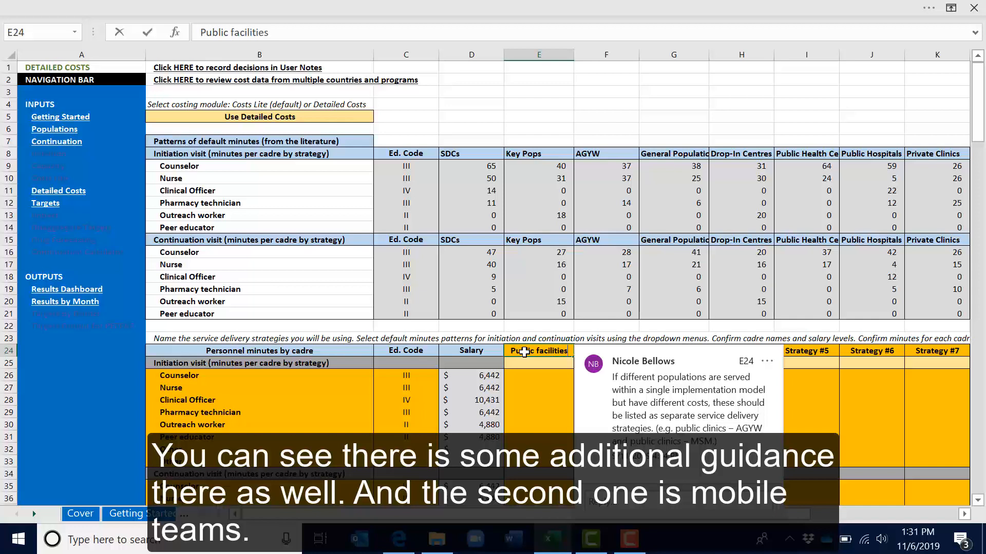
{"action": "key", "text": "Tab"}
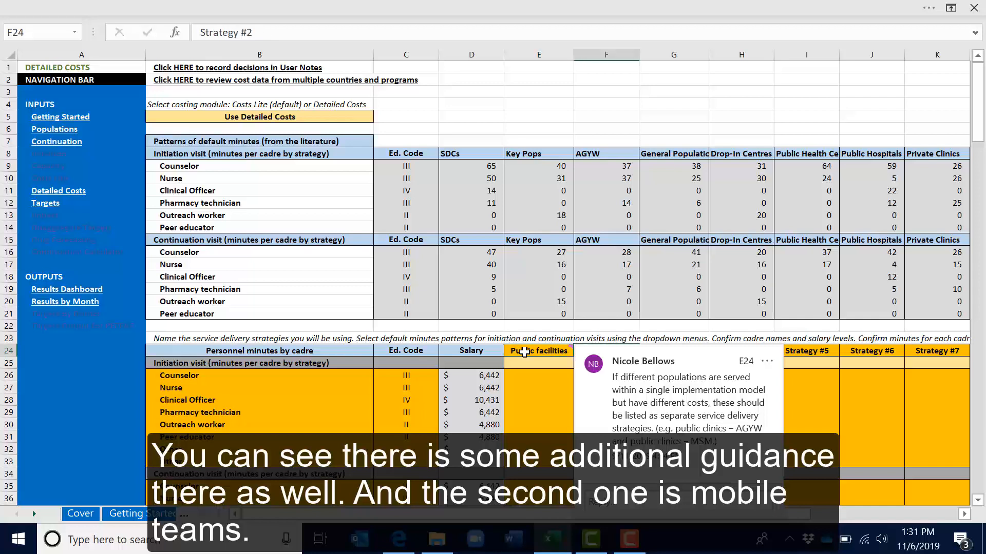
{"action": "left_click", "coordinate": [552, 401]}
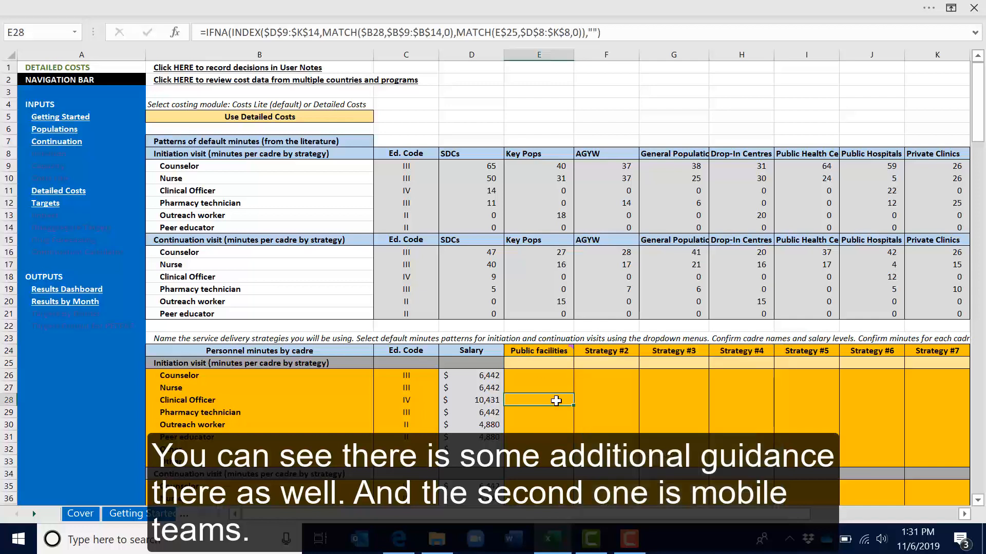
{"action": "left_click", "coordinate": [613, 349]}
{"action": "type", "text": "Mobile teams"}
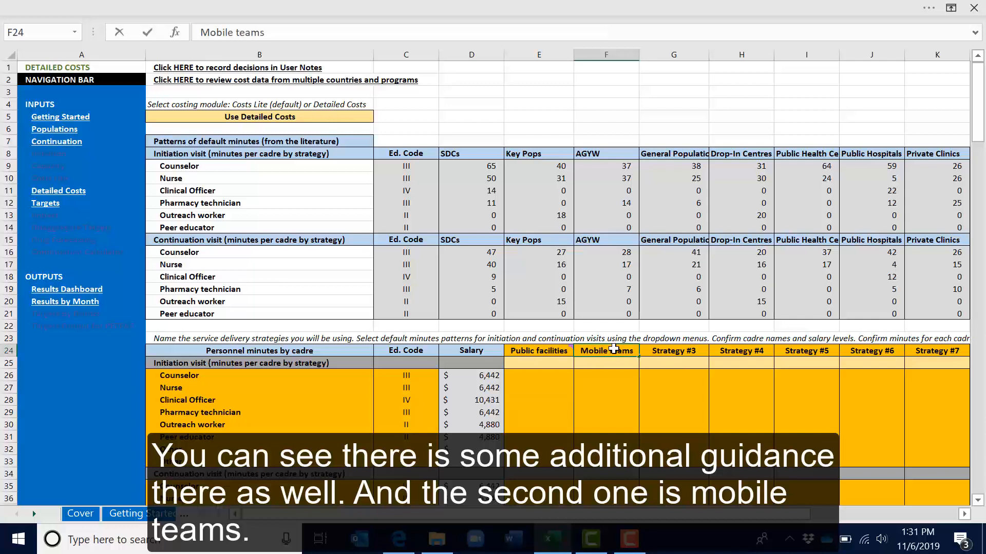
{"action": "left_click", "coordinate": [569, 404]}
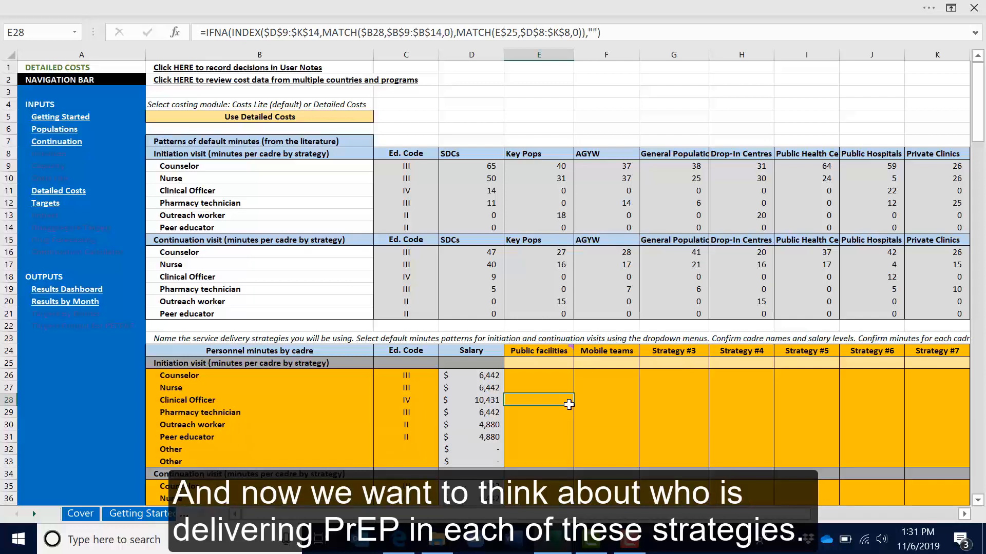
Set the initiation visit default minutes pattern to Public Health Centres for Public facilities and Key Pops for Mobile teams.
{"action": "left_click", "coordinate": [564, 363]}
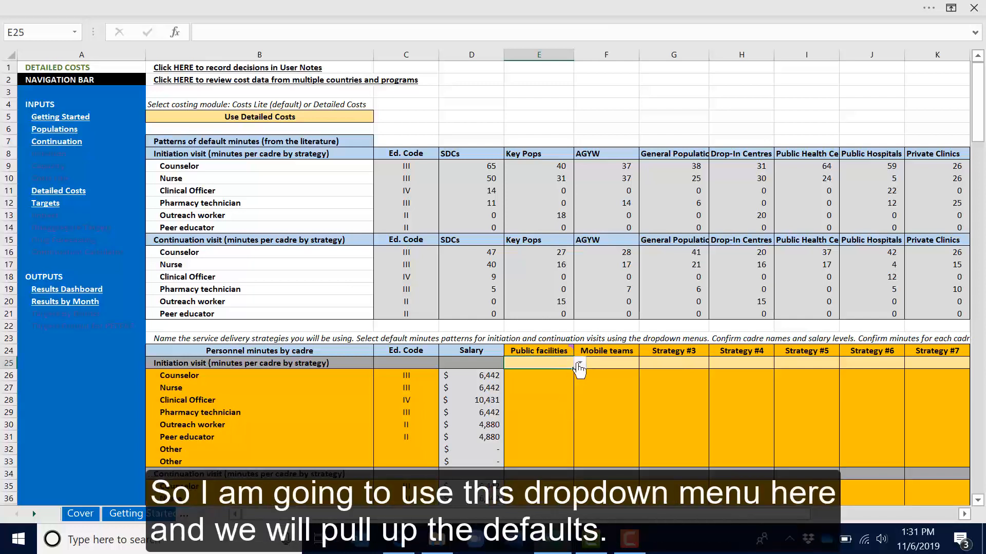
{"action": "left_click", "coordinate": [579, 363]}
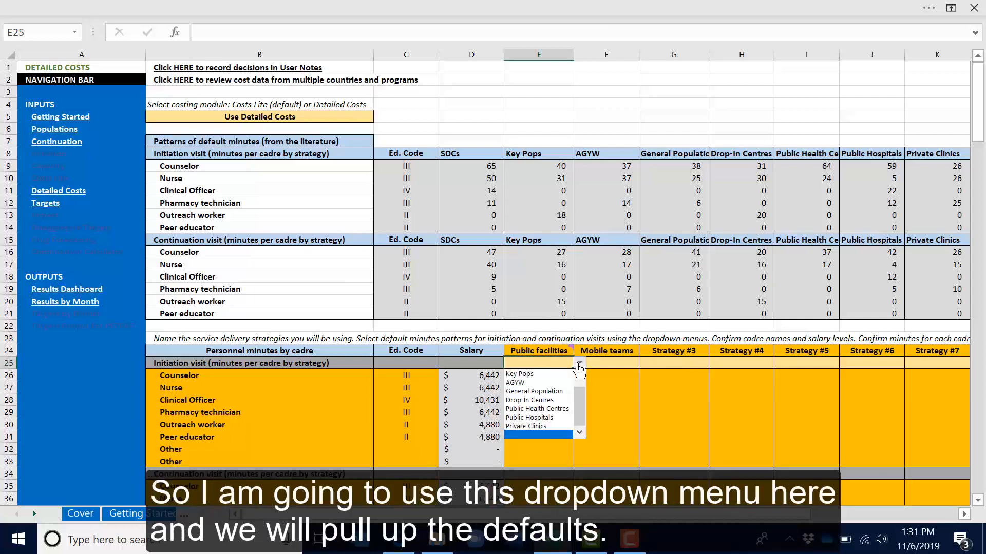
{"action": "left_click", "coordinate": [571, 409]}
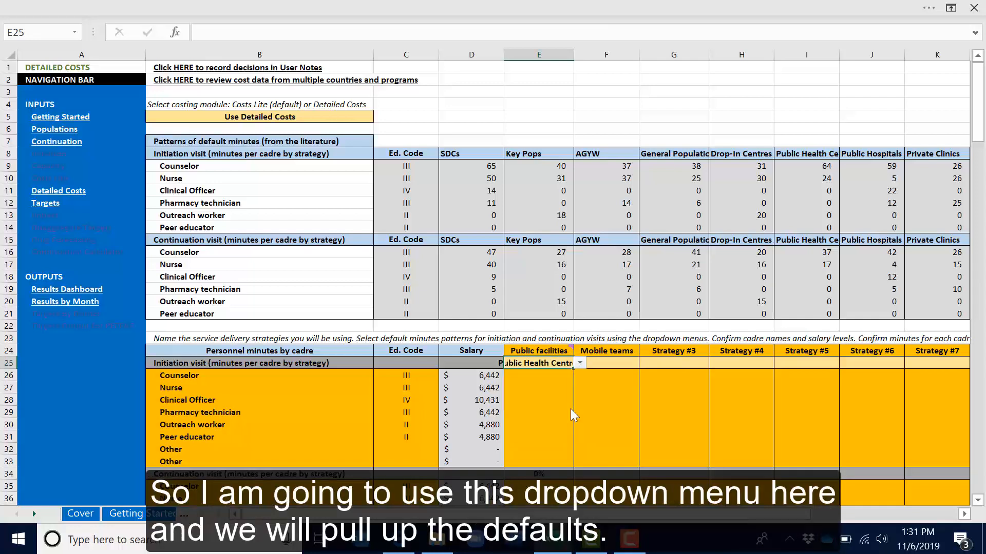
{"action": "left_click", "coordinate": [618, 365]}
{"action": "left_click", "coordinate": [645, 364]}
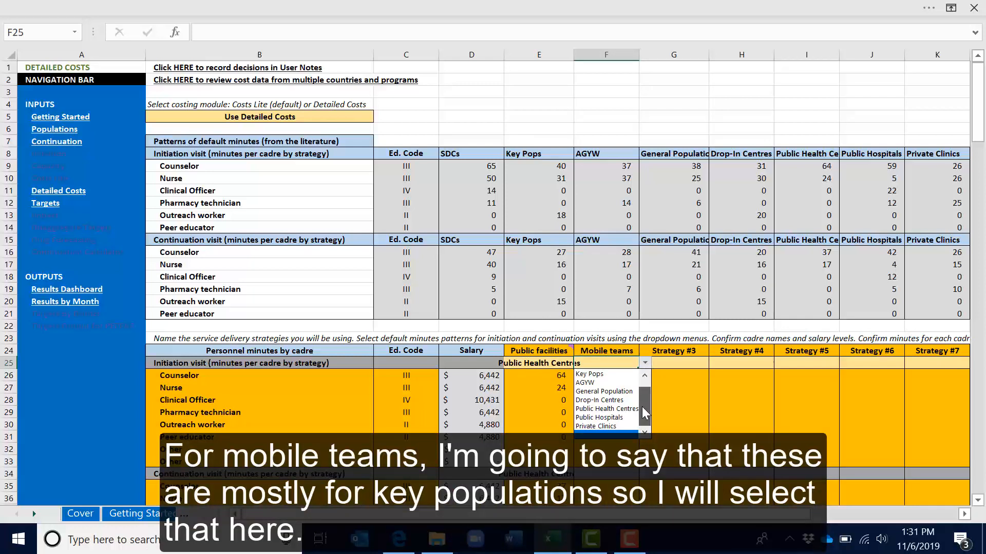
{"action": "left_click_drag", "start_coordinate": [643, 408], "coordinate": [642, 380]}
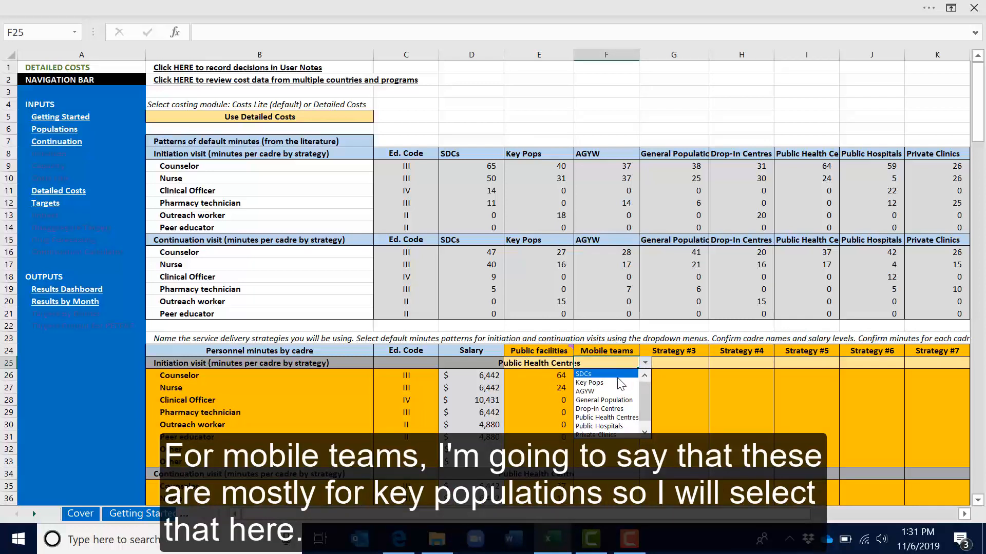
{"action": "left_click", "coordinate": [615, 383]}
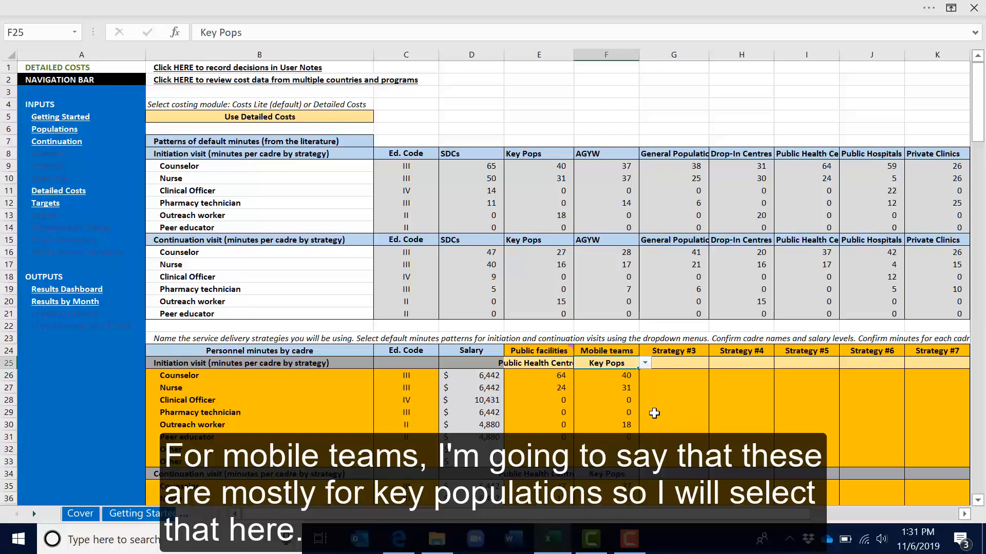
{"action": "left_click", "coordinate": [678, 388]}
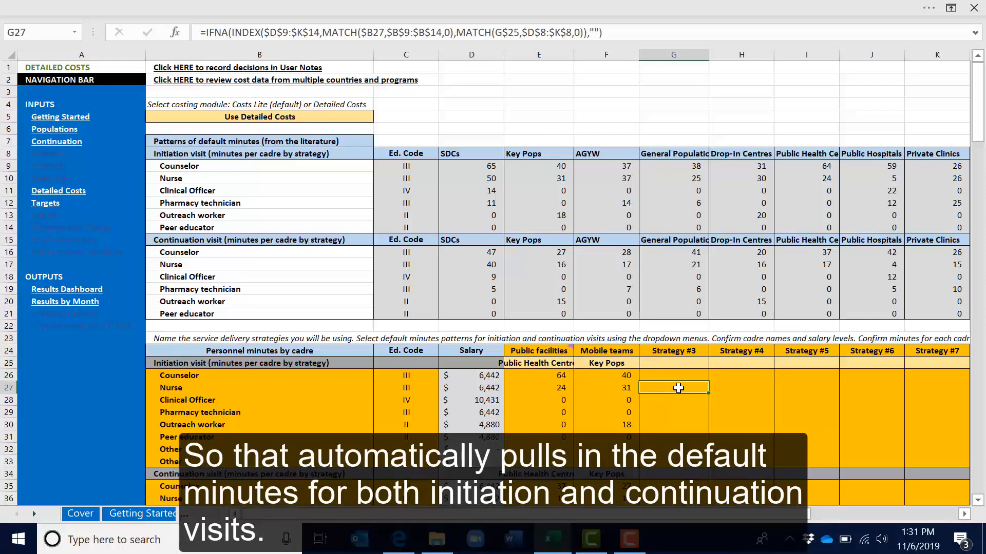
In the laboratory tests table, set HIV rapid test, HBsAg (Hepatitis B) and ALT to Yes for the Initiation Visit.
{"action": "scroll", "coordinate": [678, 388], "scroll_direction": "down", "scroll_amount": 3}
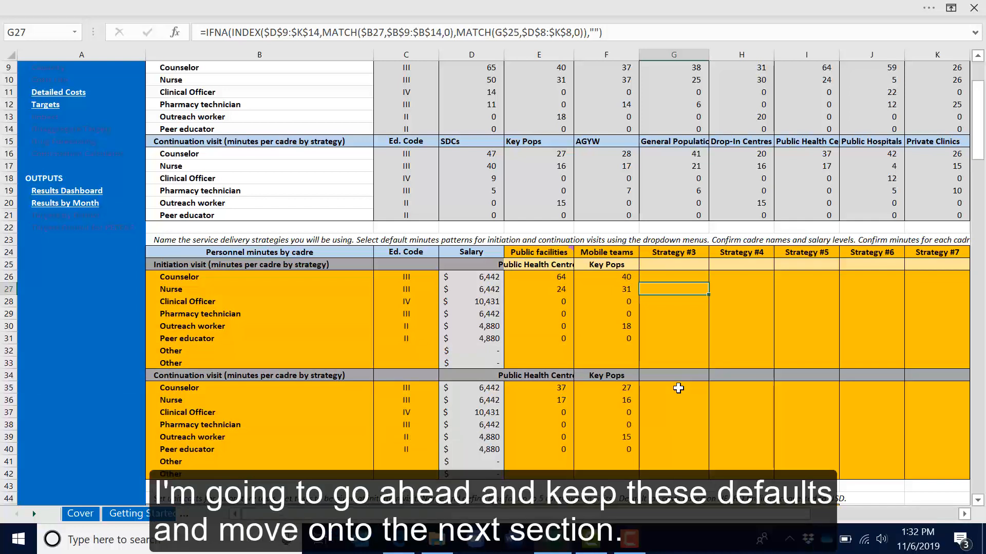
{"action": "scroll", "coordinate": [678, 388], "scroll_direction": "down", "scroll_amount": 4}
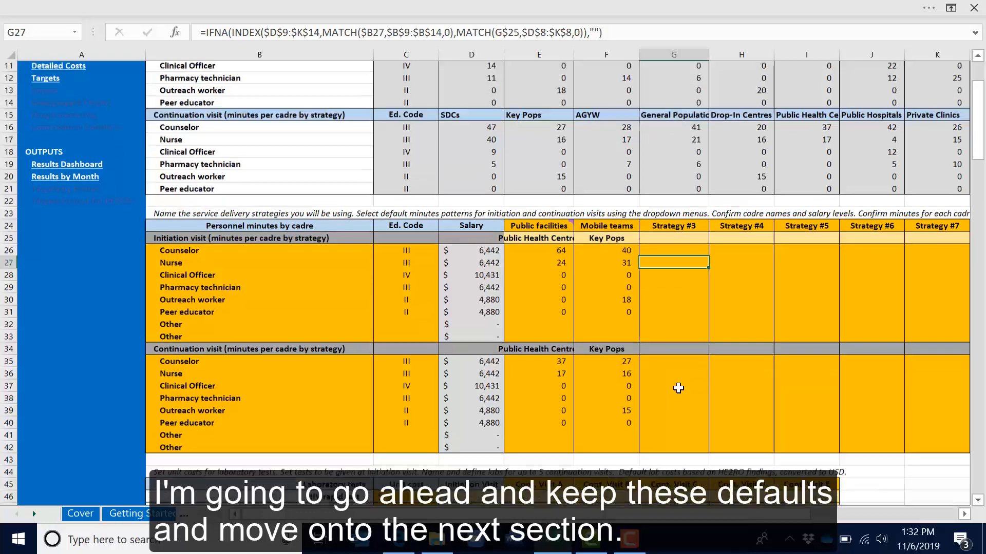
{"action": "scroll", "coordinate": [678, 388], "scroll_direction": "down", "scroll_amount": 4}
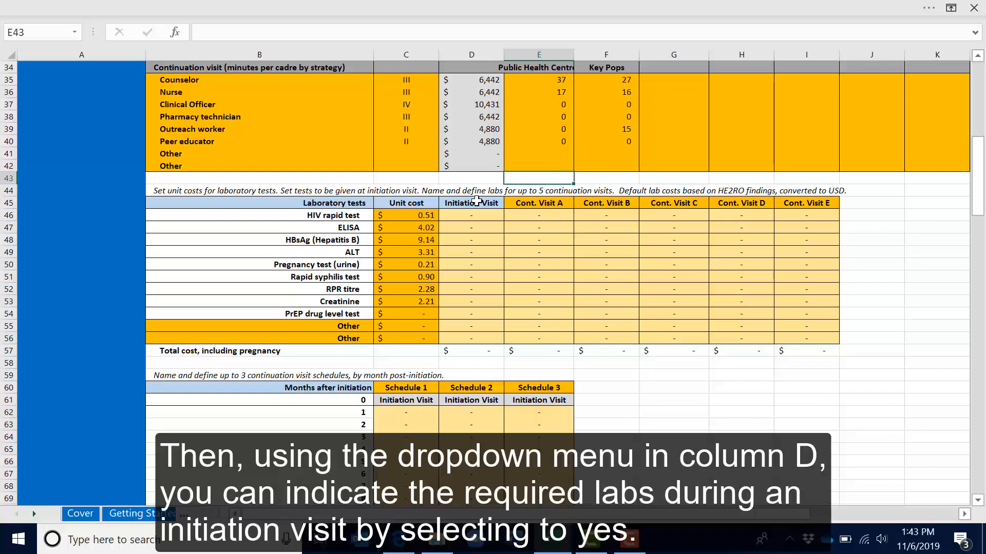
{"action": "left_click", "coordinate": [495, 218]}
{"action": "left_click", "coordinate": [510, 215]}
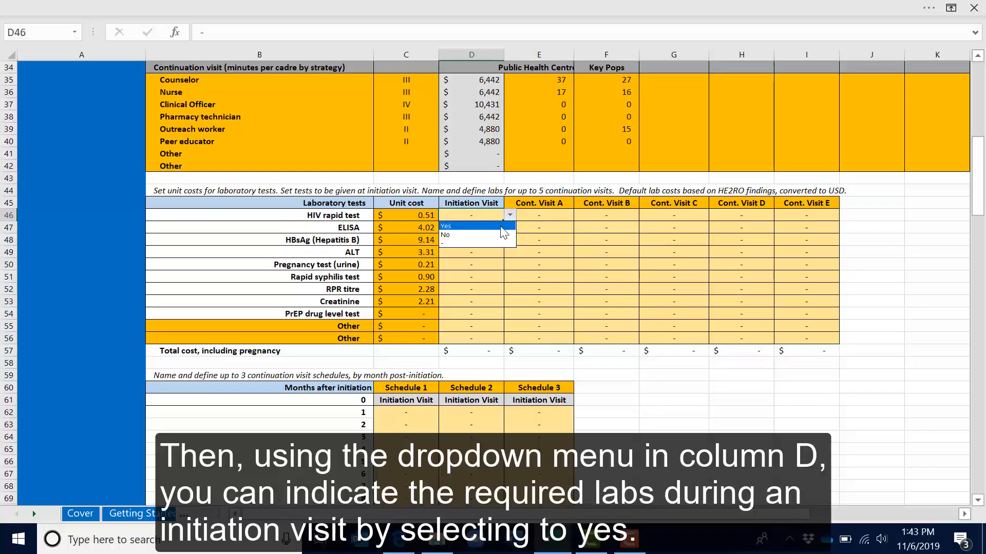
{"action": "left_click", "coordinate": [500, 226]}
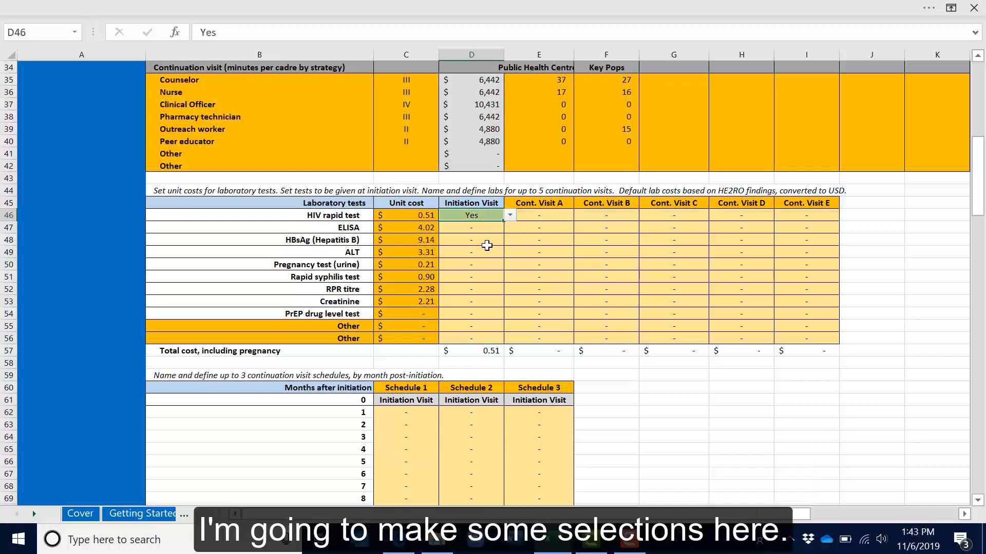
{"action": "left_click", "coordinate": [486, 242]}
{"action": "left_click", "coordinate": [510, 241]}
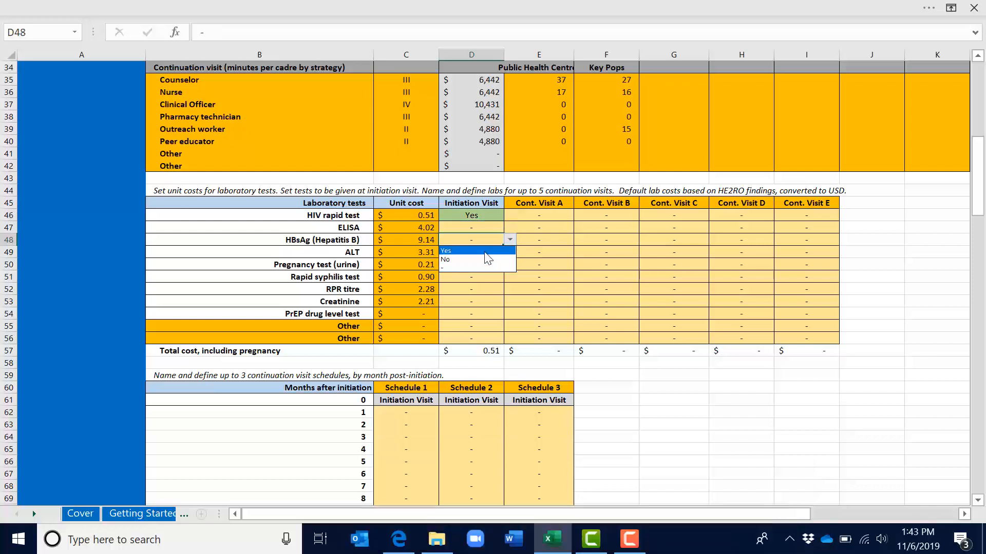
{"action": "left_click", "coordinate": [485, 252]}
{"action": "left_click", "coordinate": [484, 255]}
{"action": "left_click", "coordinate": [509, 252]}
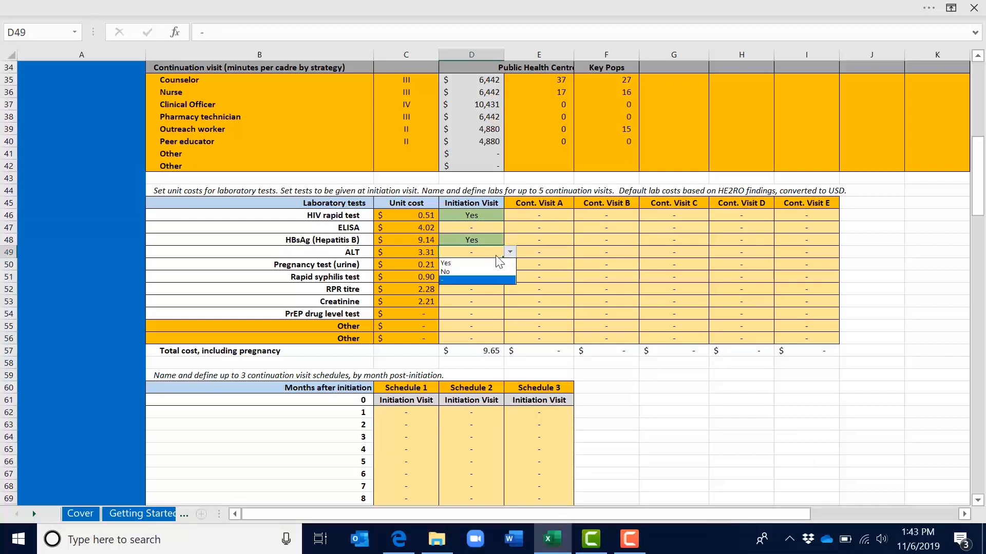
{"action": "left_click", "coordinate": [488, 260]}
Set Pregnancy test (urine), Rapid syphilis test and Creatinine to Yes for the Initiation Visit.
{"action": "left_click", "coordinate": [489, 264]}
{"action": "left_click", "coordinate": [510, 265]}
{"action": "left_click", "coordinate": [491, 275]}
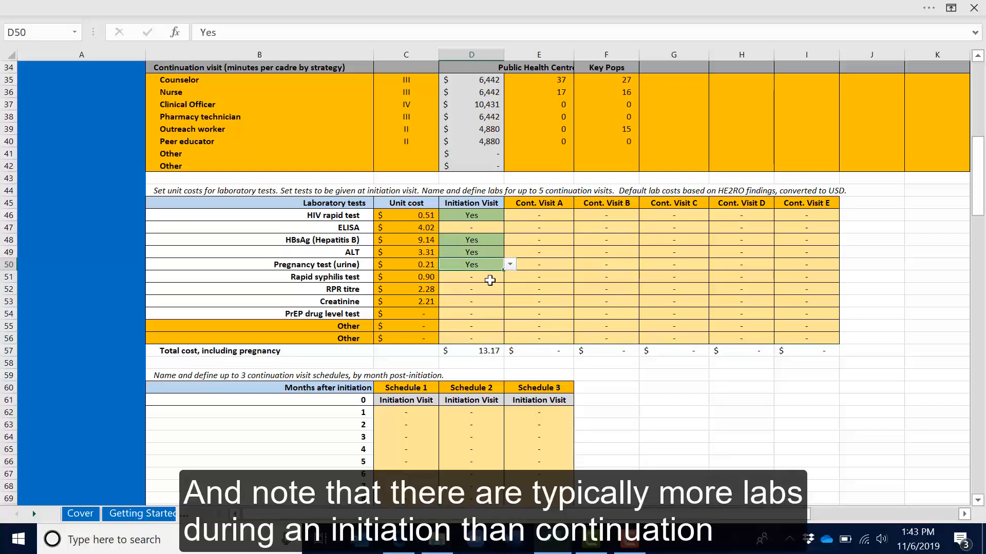
{"action": "left_click", "coordinate": [491, 276]}
{"action": "left_click", "coordinate": [510, 277]}
{"action": "left_click", "coordinate": [493, 288]}
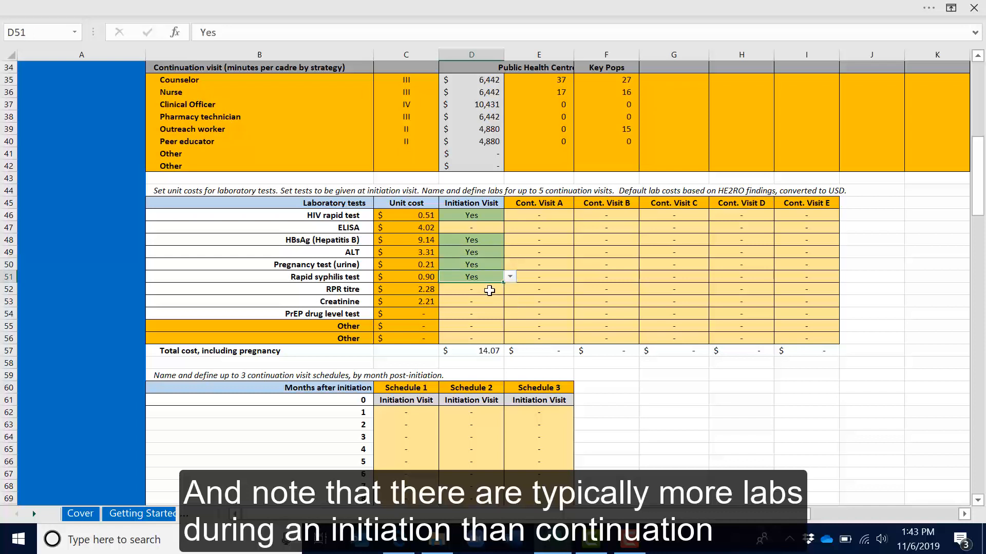
{"action": "left_click", "coordinate": [485, 302]}
{"action": "left_click", "coordinate": [510, 302]}
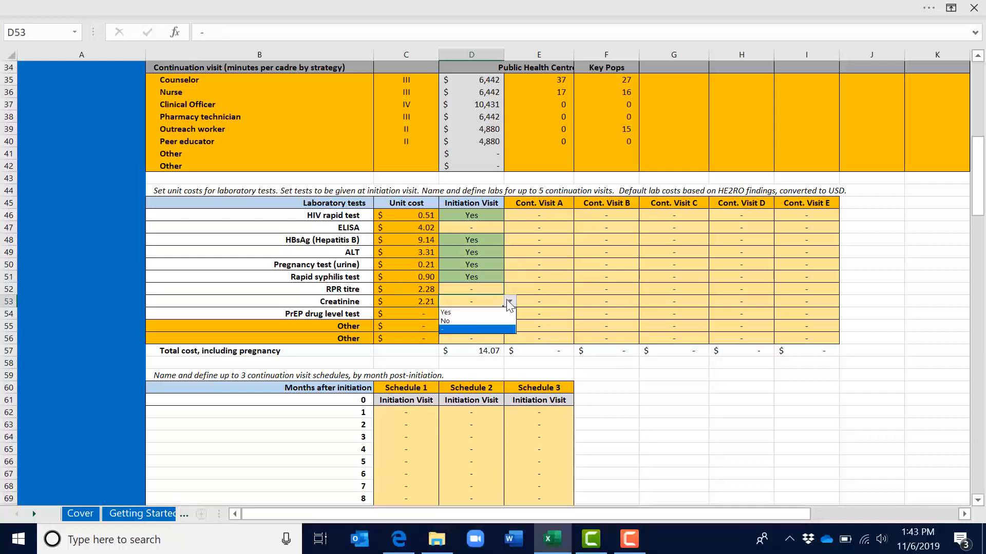
{"action": "left_click", "coordinate": [493, 312]}
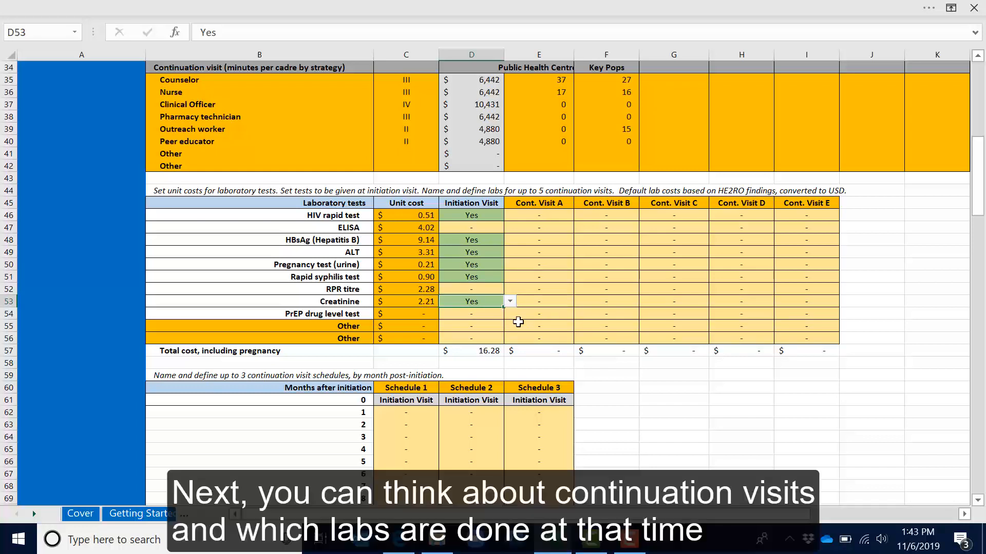
In the laboratory tests table, set HIV rapid test and Pregnancy test (urine) to Yes for Cont. Visit A.
{"action": "left_click", "coordinate": [562, 214]}
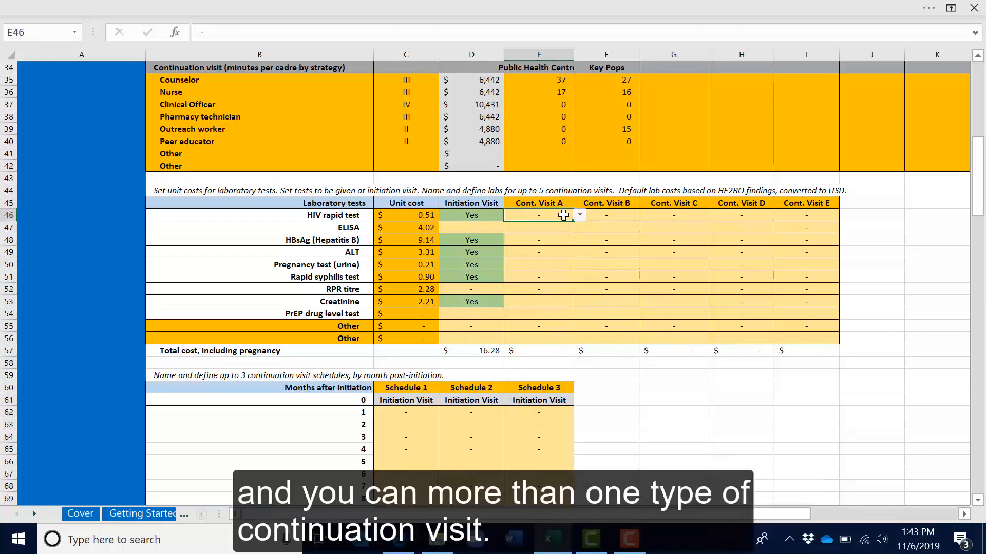
{"action": "left_click", "coordinate": [579, 215]}
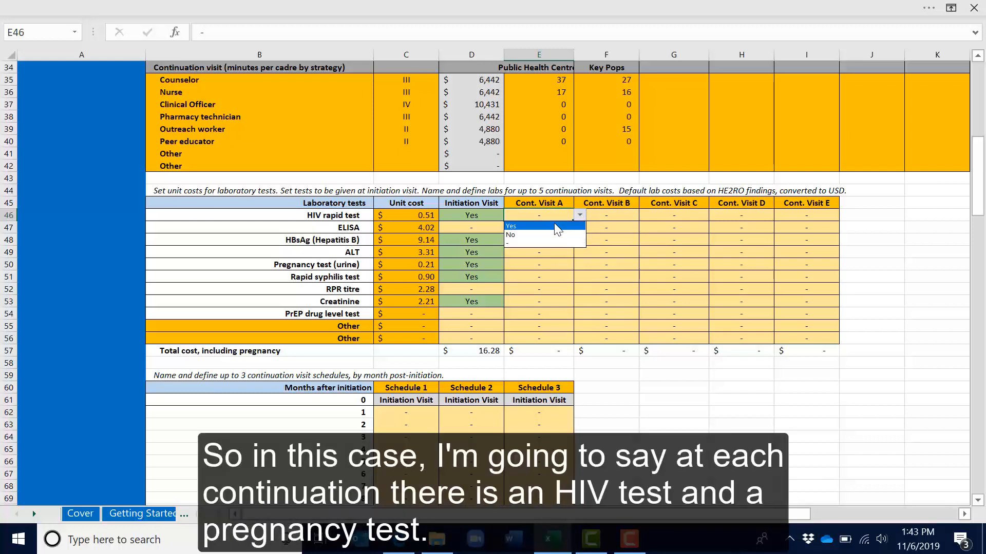
{"action": "left_click", "coordinate": [557, 226]}
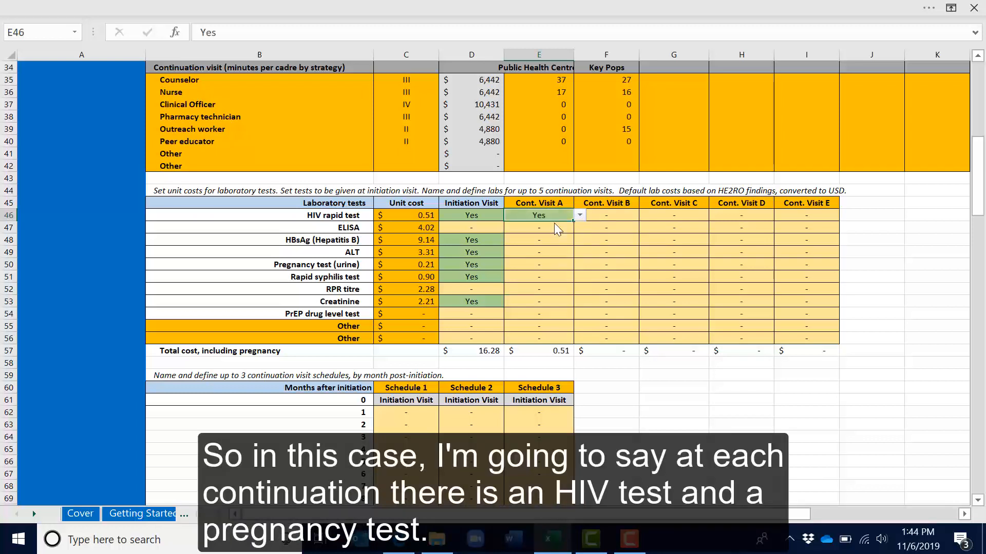
{"action": "left_click", "coordinate": [523, 266]}
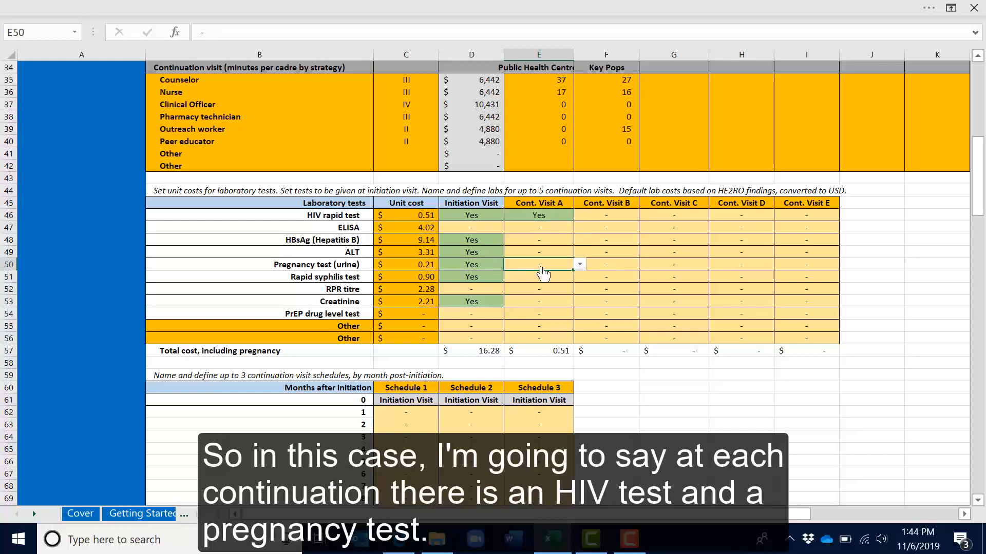
{"action": "left_click", "coordinate": [579, 264]}
{"action": "left_click", "coordinate": [560, 276]}
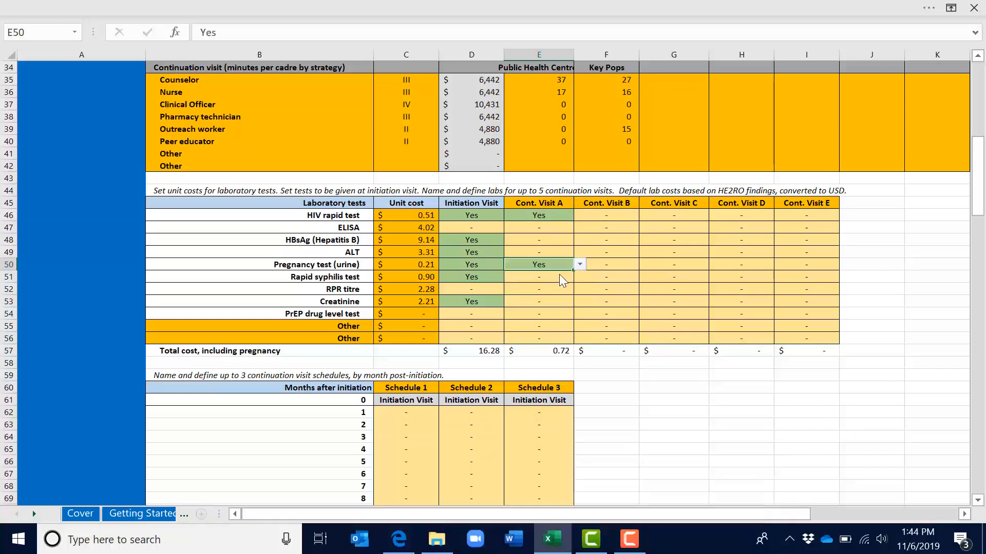
Set HIV rapid test, Pregnancy test (urine) and Creatinine to Yes for Cont. Visit B.
{"action": "left_click", "coordinate": [614, 216]}
{"action": "left_click", "coordinate": [645, 215]}
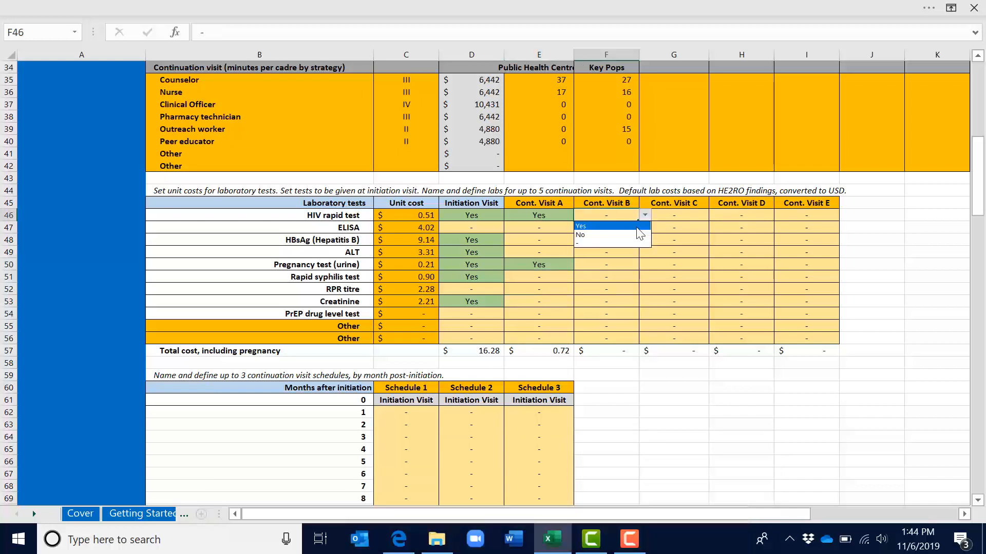
{"action": "left_click", "coordinate": [637, 227]}
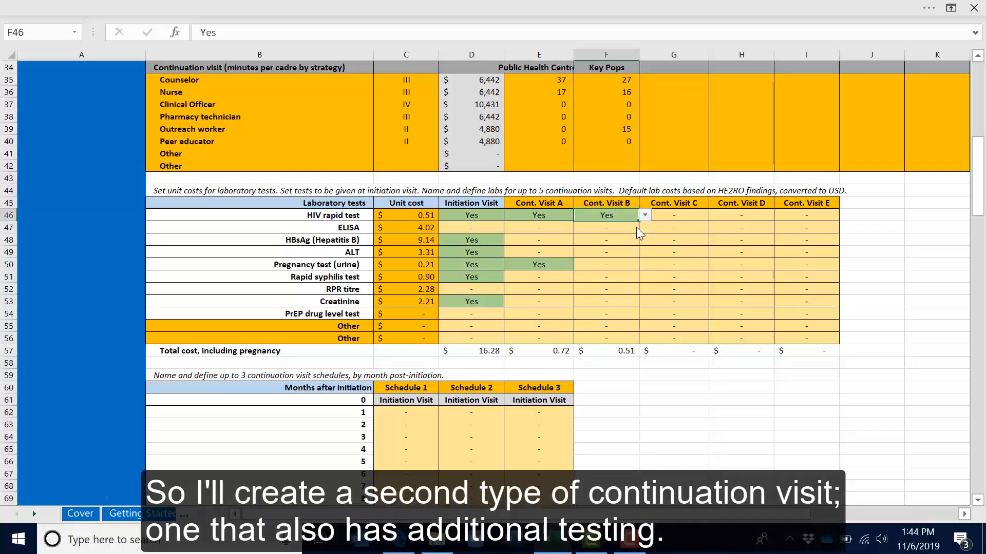
{"action": "left_click", "coordinate": [628, 269]}
{"action": "left_click", "coordinate": [645, 265]}
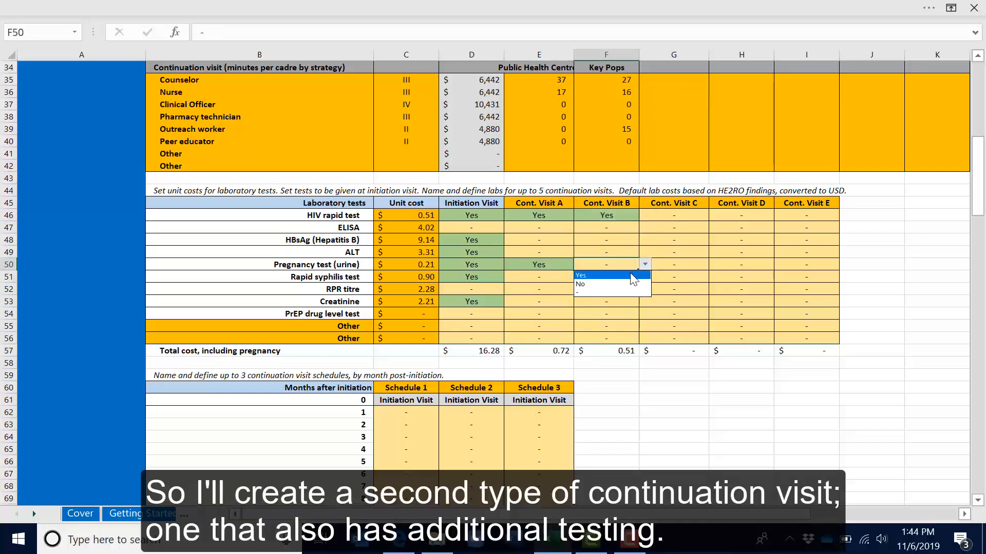
{"action": "left_click", "coordinate": [635, 277]}
{"action": "left_click", "coordinate": [609, 305]}
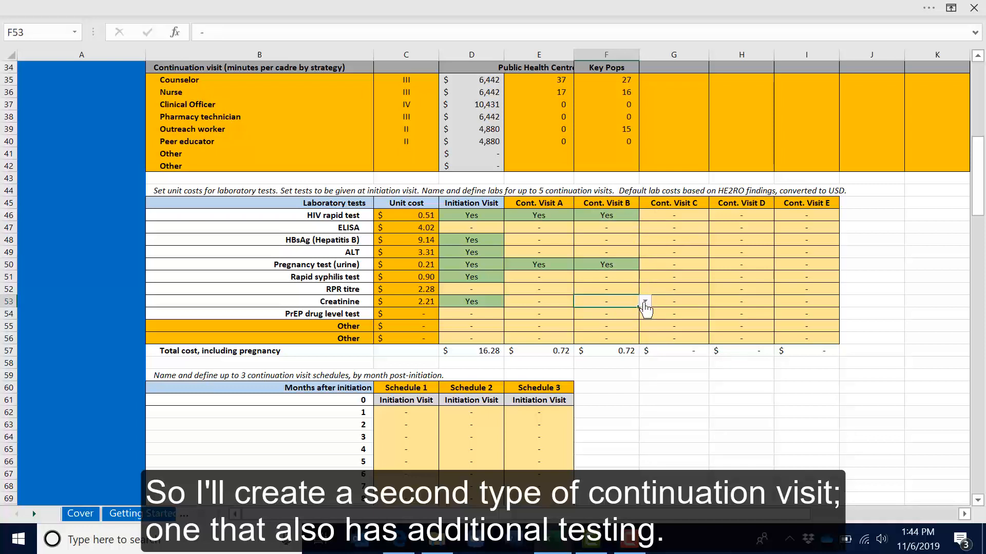
{"action": "left_click", "coordinate": [645, 303]}
{"action": "left_click", "coordinate": [635, 312]}
{"action": "left_click", "coordinate": [604, 414]}
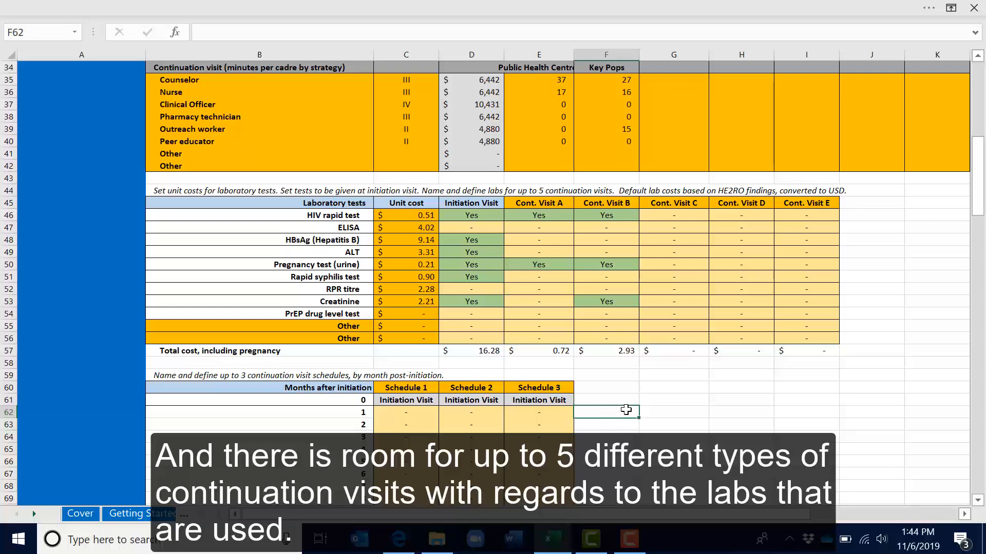
In the continuation visit schedules table, assign Cont. Visit A to months 1 and 3 of Schedule 1.
{"action": "scroll", "coordinate": [626, 410], "scroll_direction": "down", "scroll_amount": 4}
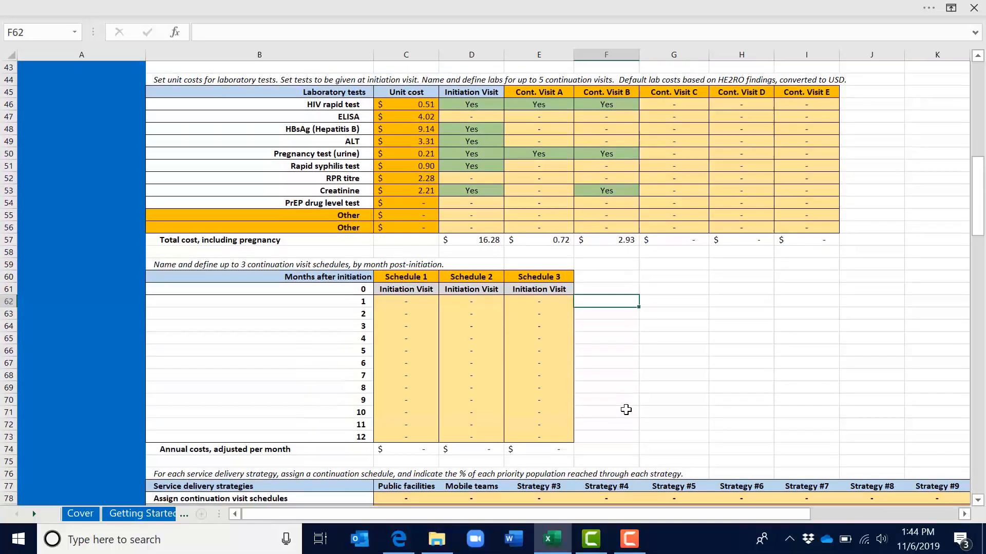
{"action": "scroll", "coordinate": [626, 410], "scroll_direction": "up", "scroll_amount": 1}
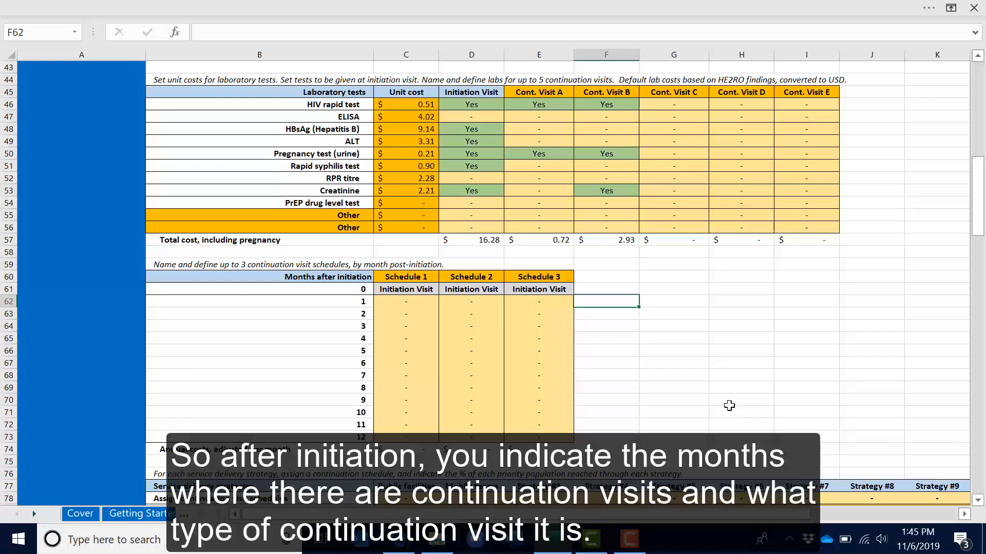
{"action": "left_click", "coordinate": [422, 299]}
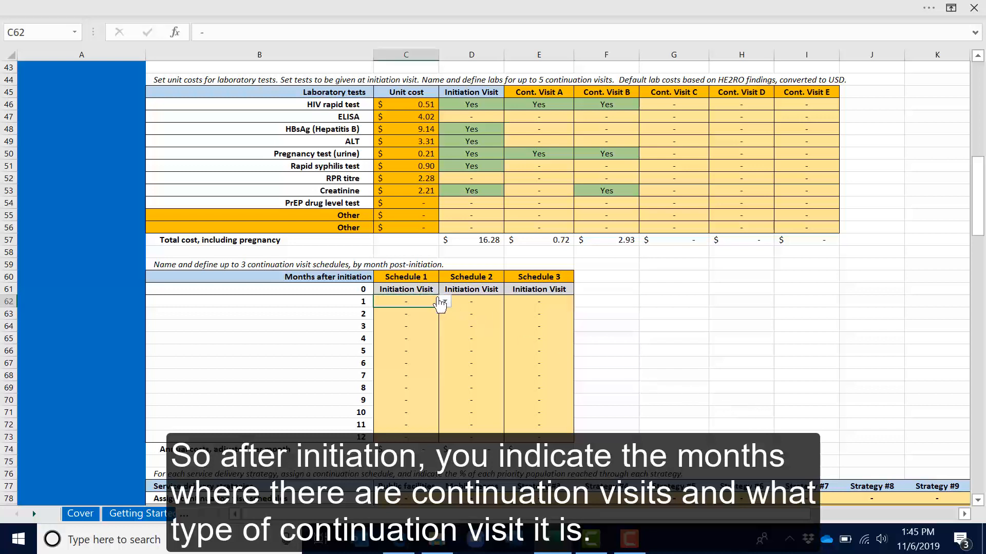
{"action": "left_click", "coordinate": [445, 301]}
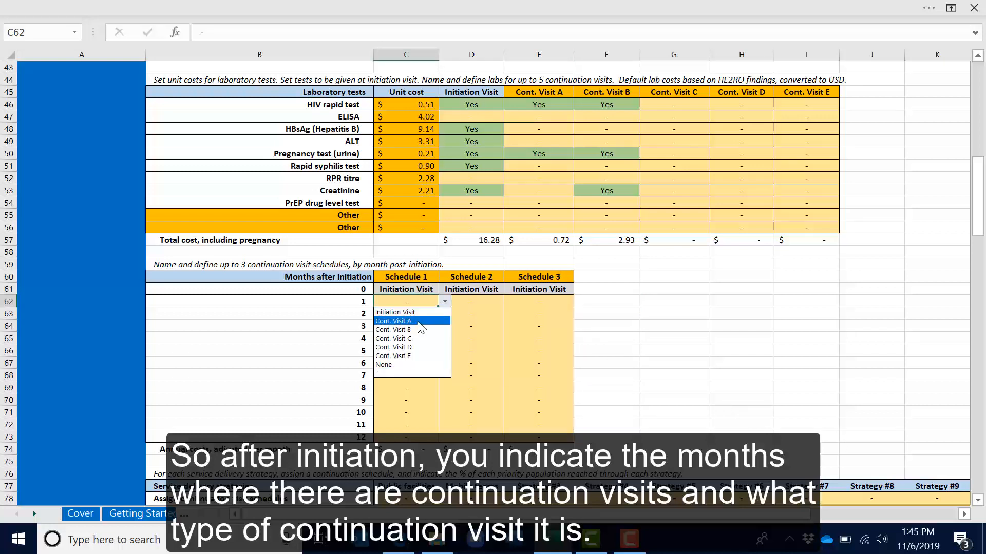
{"action": "left_click", "coordinate": [417, 321]}
{"action": "left_click", "coordinate": [419, 327]}
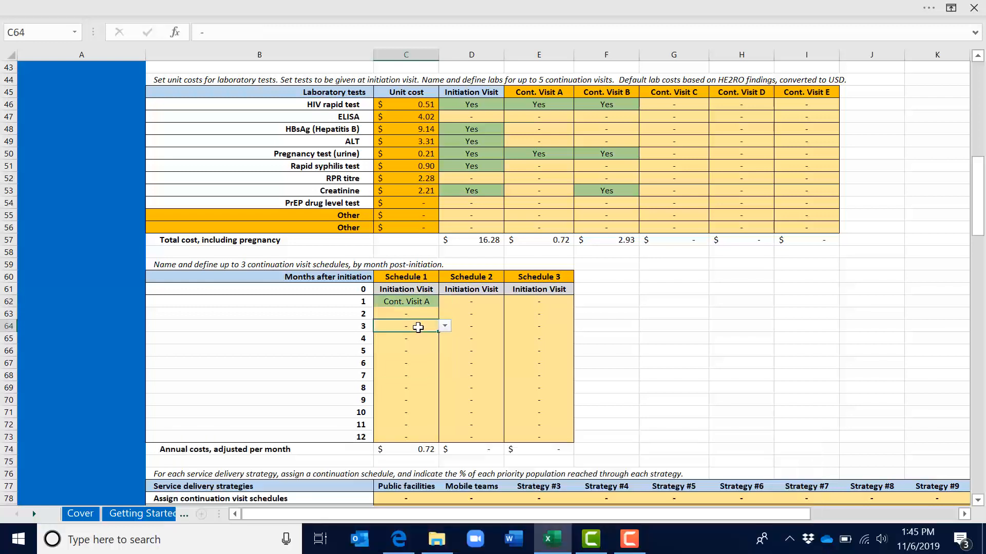
{"action": "key", "text": "alt+Down"}
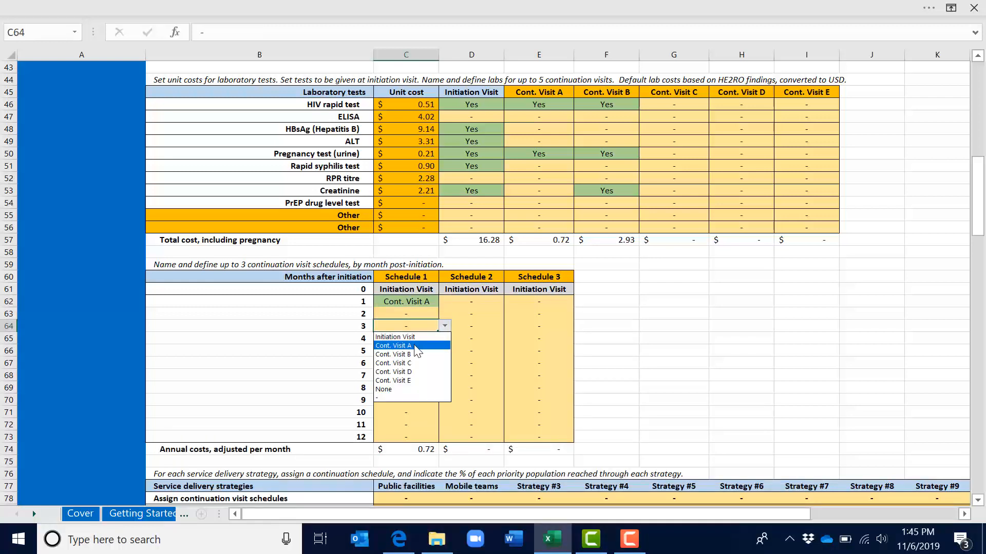
{"action": "left_click", "coordinate": [400, 346]}
In Schedule 1, assign Cont. Visit B to month 6 and Cont. Visit A to months 9 and 12.
{"action": "left_click", "coordinate": [409, 364]}
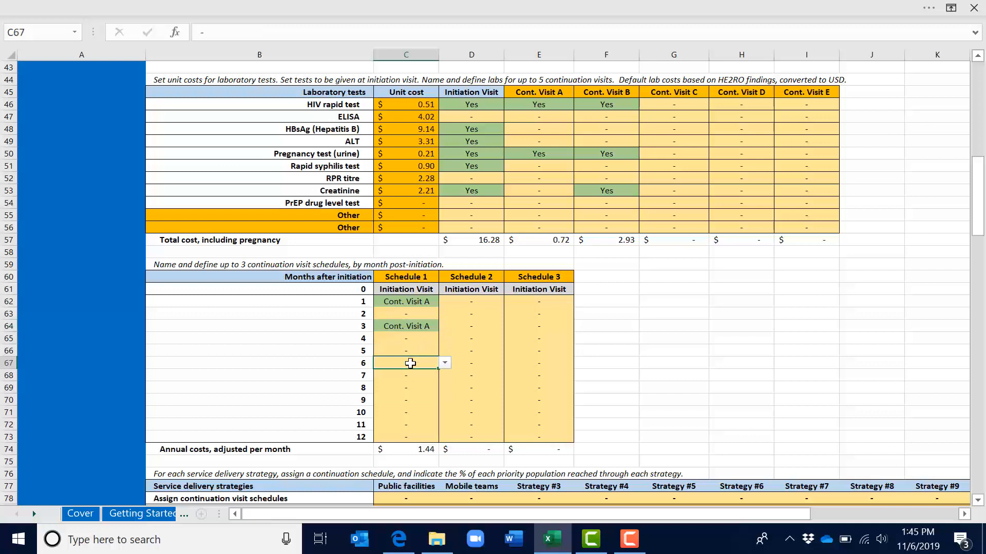
{"action": "left_click", "coordinate": [444, 363]}
{"action": "left_click", "coordinate": [428, 393]}
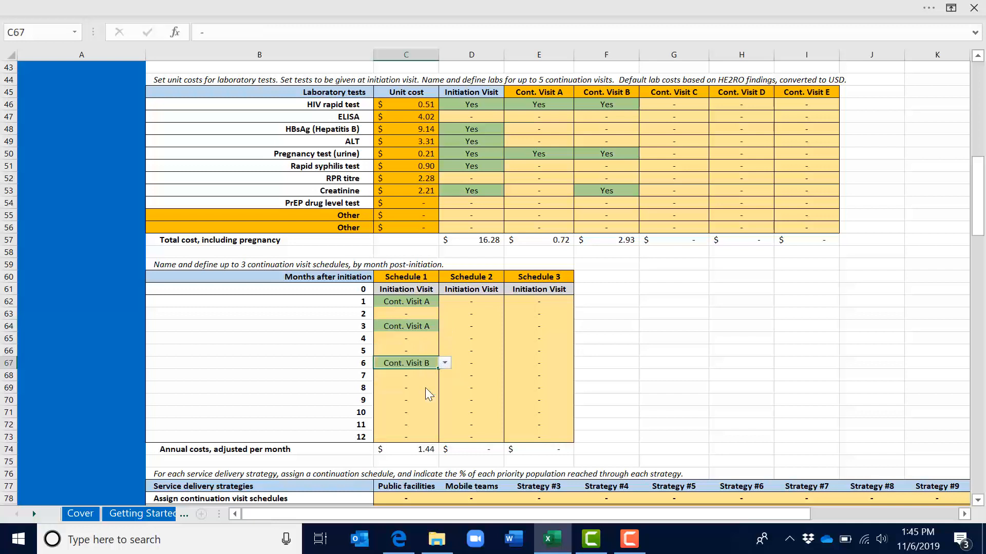
{"action": "left_click", "coordinate": [420, 398]}
{"action": "left_click", "coordinate": [443, 400]}
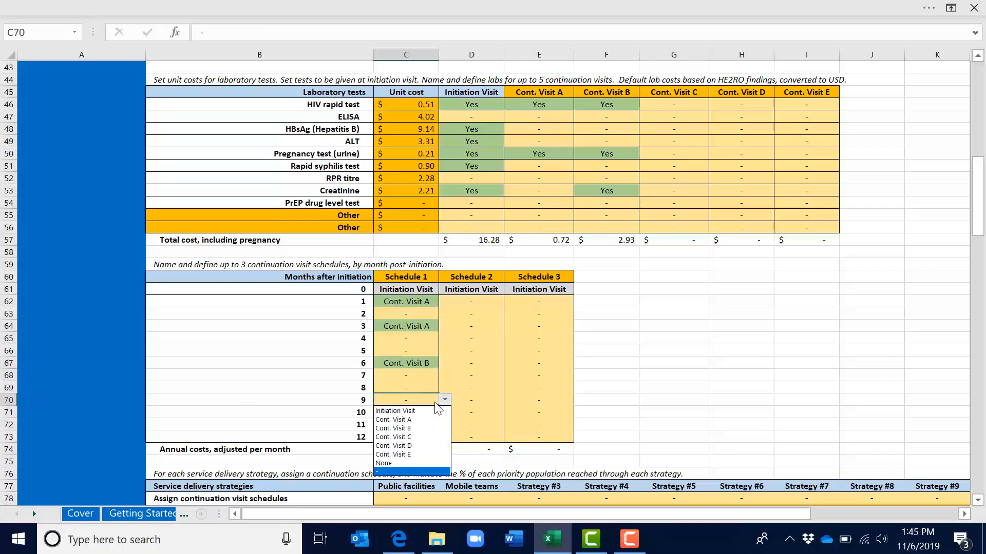
{"action": "left_click", "coordinate": [420, 420]}
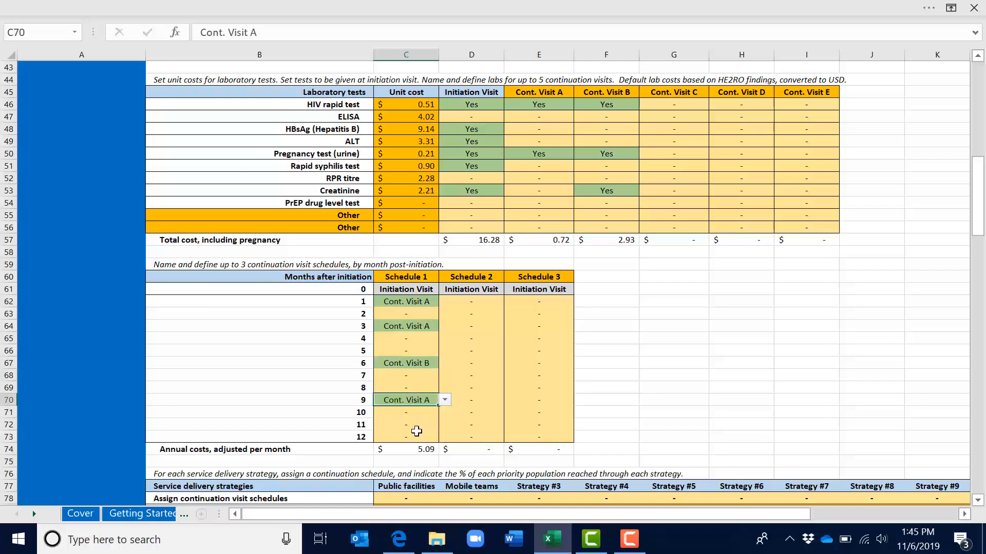
{"action": "left_click", "coordinate": [416, 437]}
{"action": "left_click", "coordinate": [445, 437]}
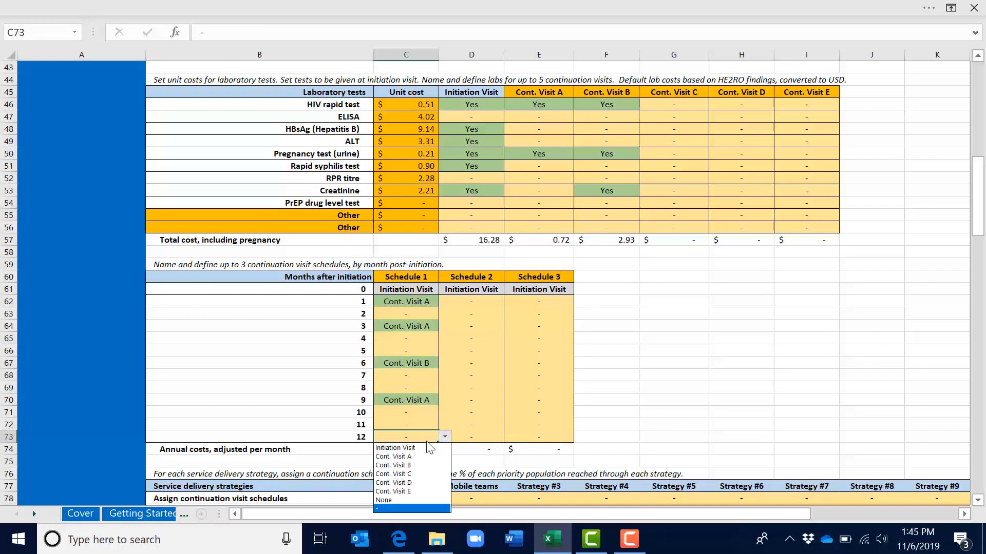
{"action": "left_click", "coordinate": [413, 456]}
Assign Cont. Visit A to months 2, 4 and 6 of Schedule 2.
{"action": "left_click", "coordinate": [482, 376]}
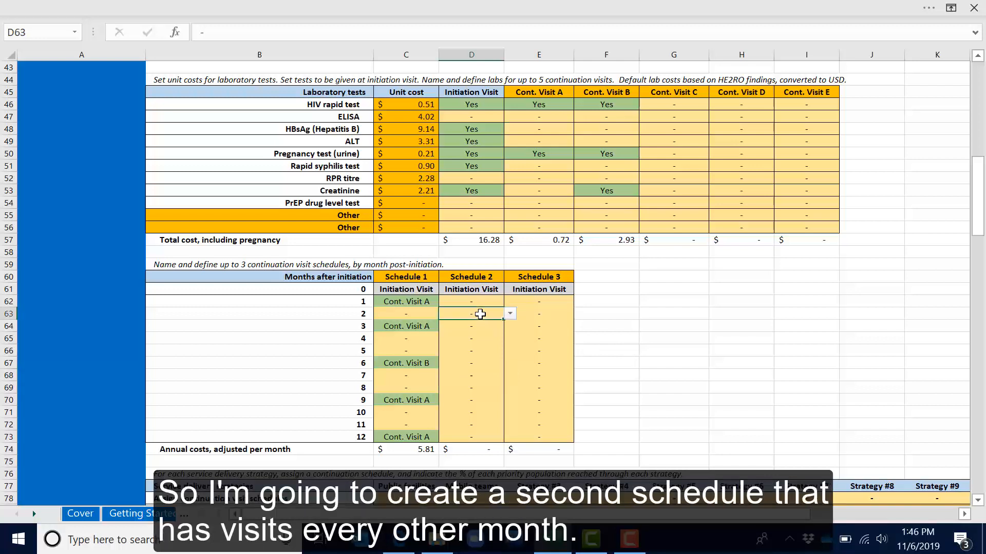
{"action": "left_click", "coordinate": [479, 314]}
{"action": "left_click", "coordinate": [510, 314]}
{"action": "left_click", "coordinate": [496, 333]}
{"action": "left_click", "coordinate": [488, 342]}
{"action": "left_click", "coordinate": [510, 338]}
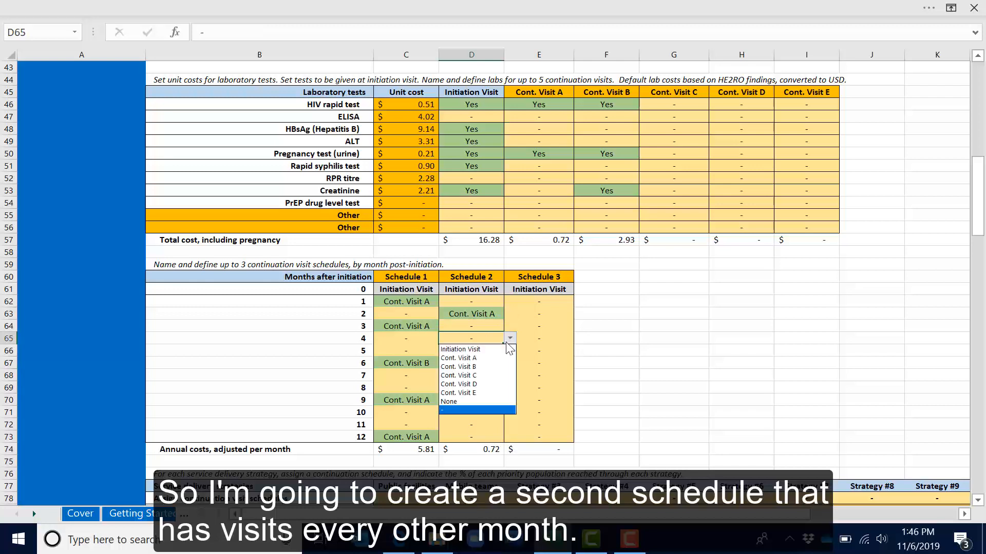
{"action": "left_click", "coordinate": [492, 358]}
{"action": "left_click", "coordinate": [485, 376]}
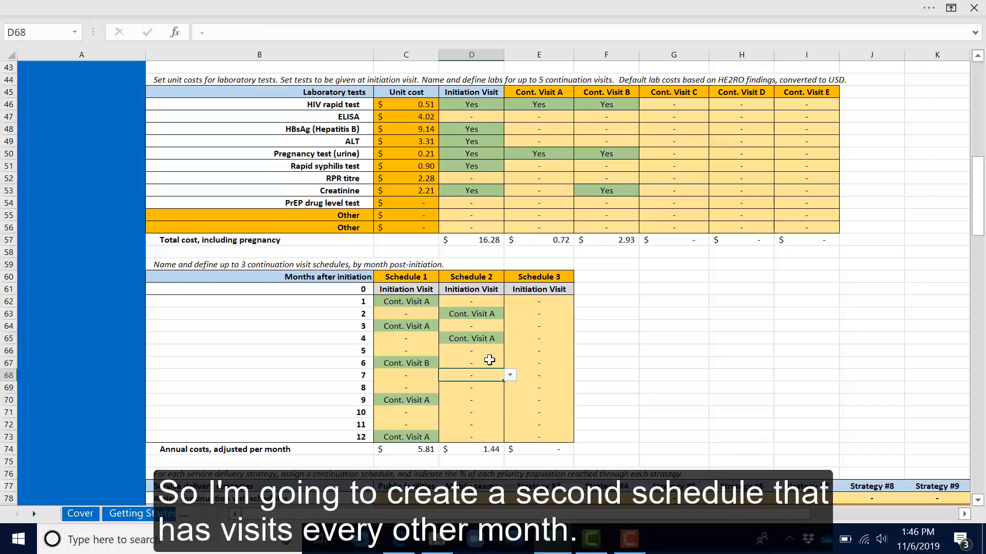
{"action": "left_click", "coordinate": [501, 365]}
{"action": "left_click", "coordinate": [509, 363]}
{"action": "left_click", "coordinate": [491, 385]}
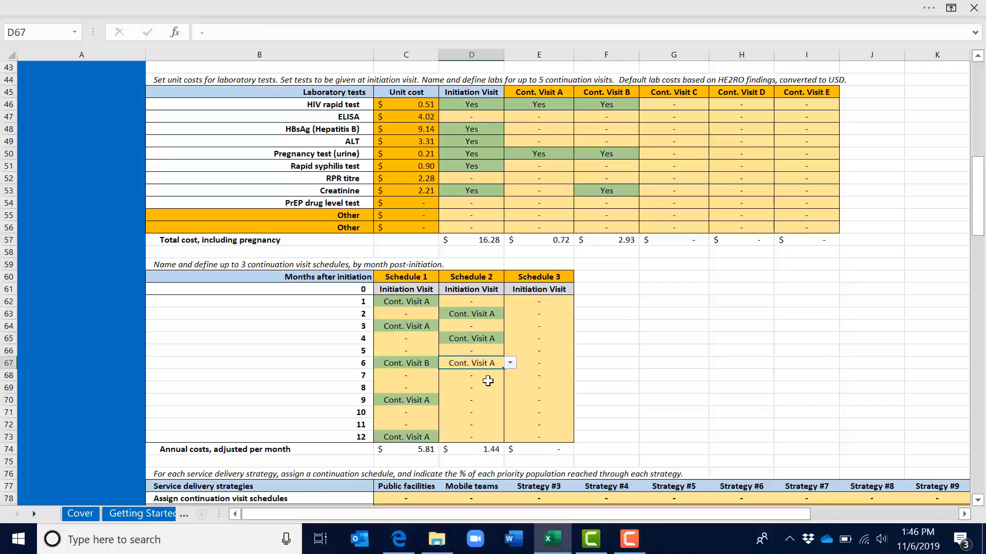
Assign Cont. Visit A to months 8, 10 and 12 of Schedule 2.
{"action": "left_click", "coordinate": [488, 388]}
{"action": "left_click", "coordinate": [510, 388]}
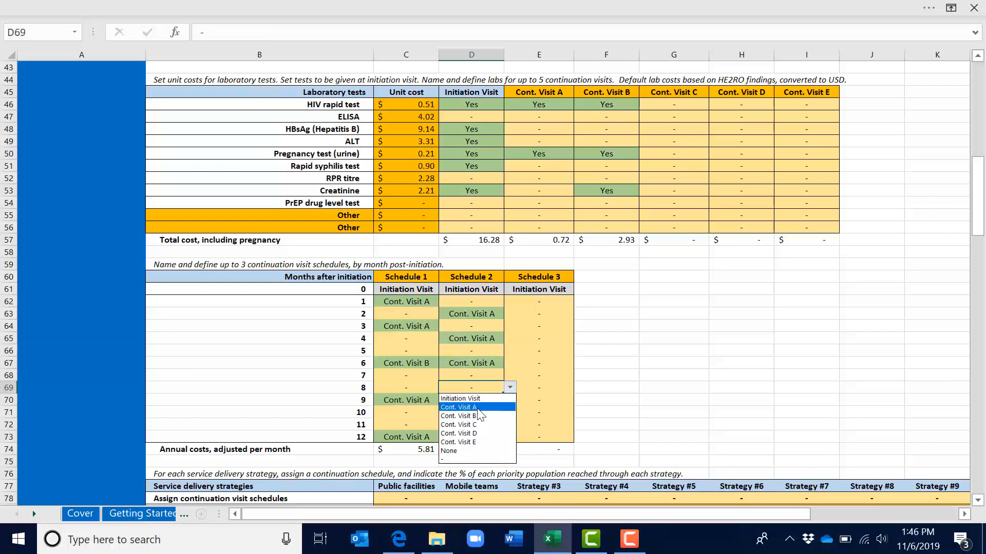
{"action": "left_click", "coordinate": [479, 413]}
{"action": "left_click", "coordinate": [479, 413]}
{"action": "left_click", "coordinate": [510, 412]}
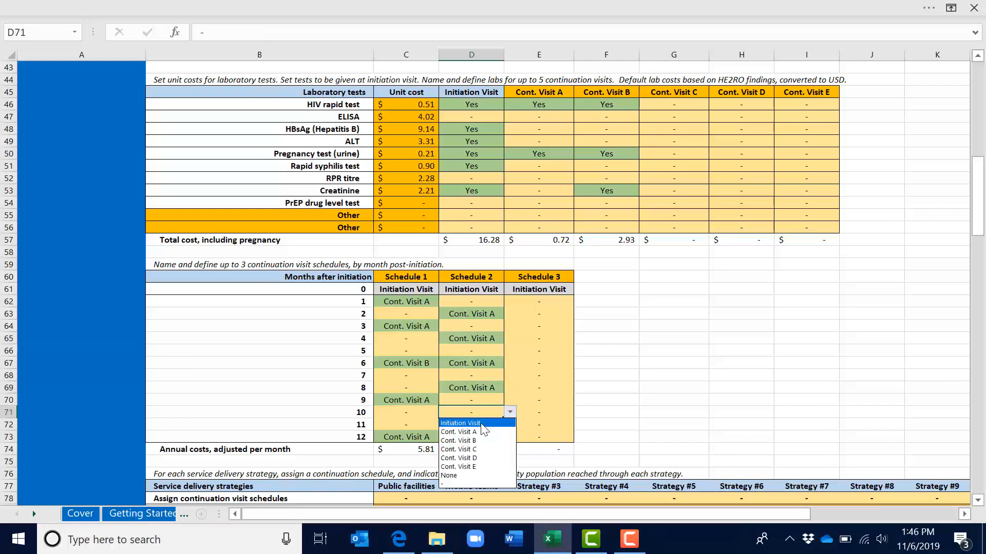
{"action": "left_click", "coordinate": [480, 433]}
{"action": "left_click", "coordinate": [480, 438]}
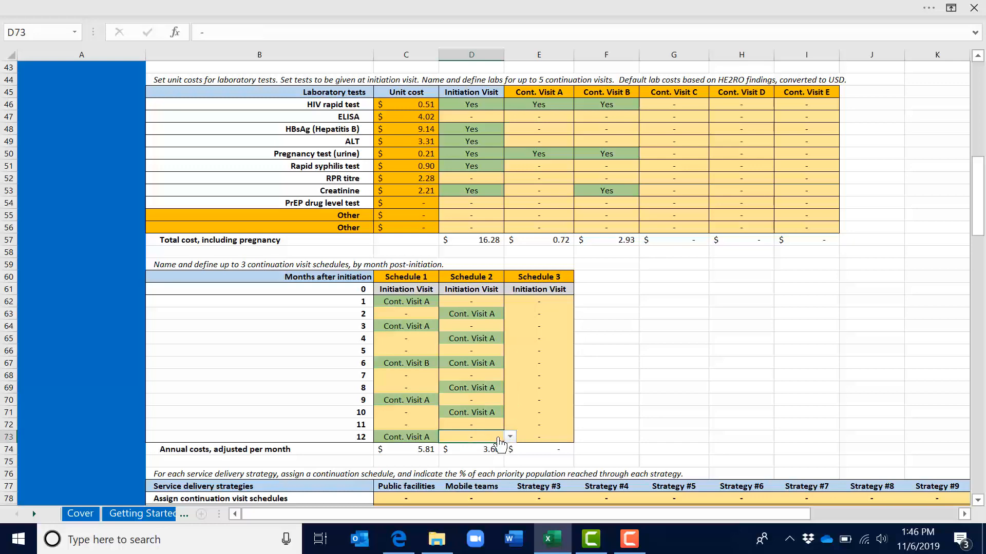
{"action": "left_click", "coordinate": [510, 437]}
{"action": "left_click", "coordinate": [480, 457]}
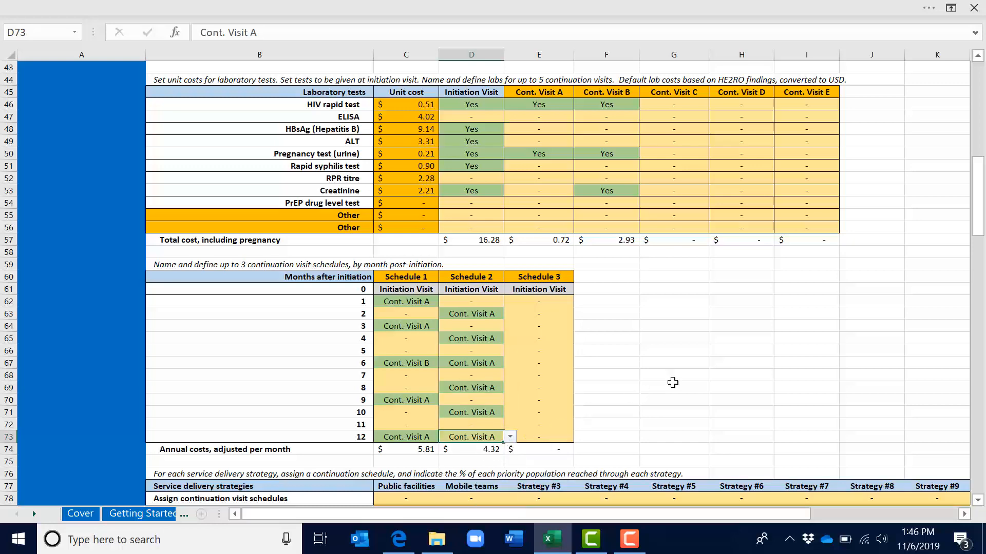
In the service delivery strategies table, assign Schedule 1 to Public facilities and Schedule 2 to Mobile teams.
{"action": "scroll", "coordinate": [686, 372], "scroll_direction": "down", "scroll_amount": 5}
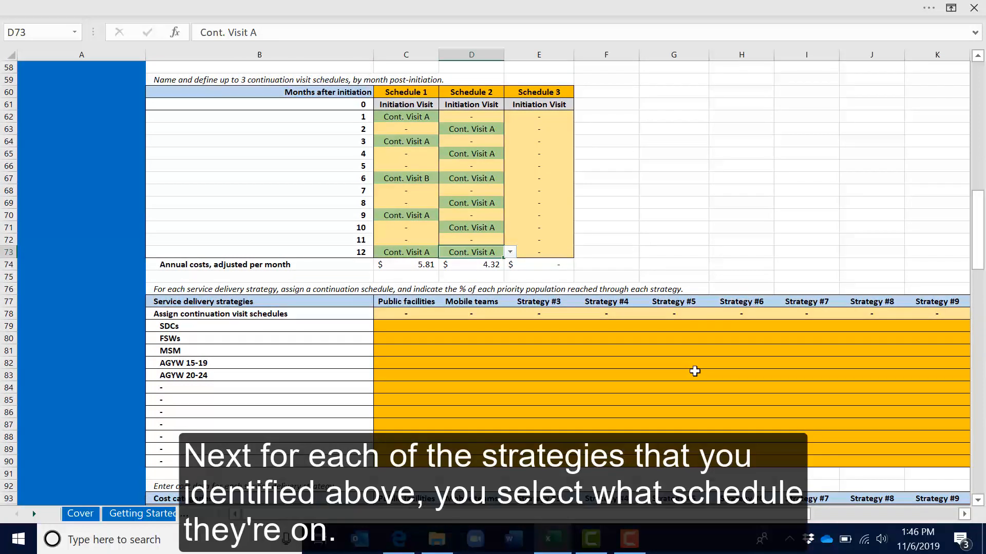
{"action": "left_click", "coordinate": [416, 315]}
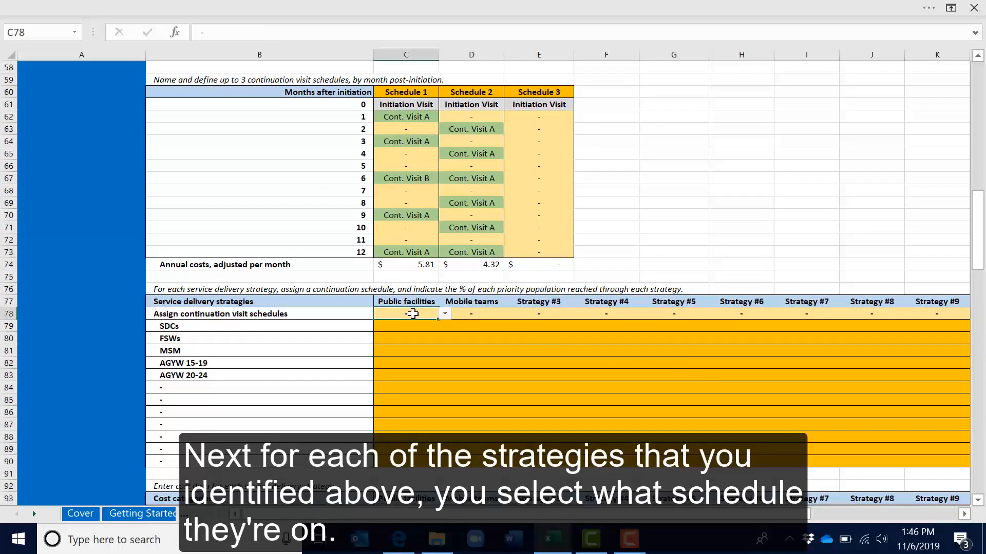
{"action": "left_click", "coordinate": [444, 315]}
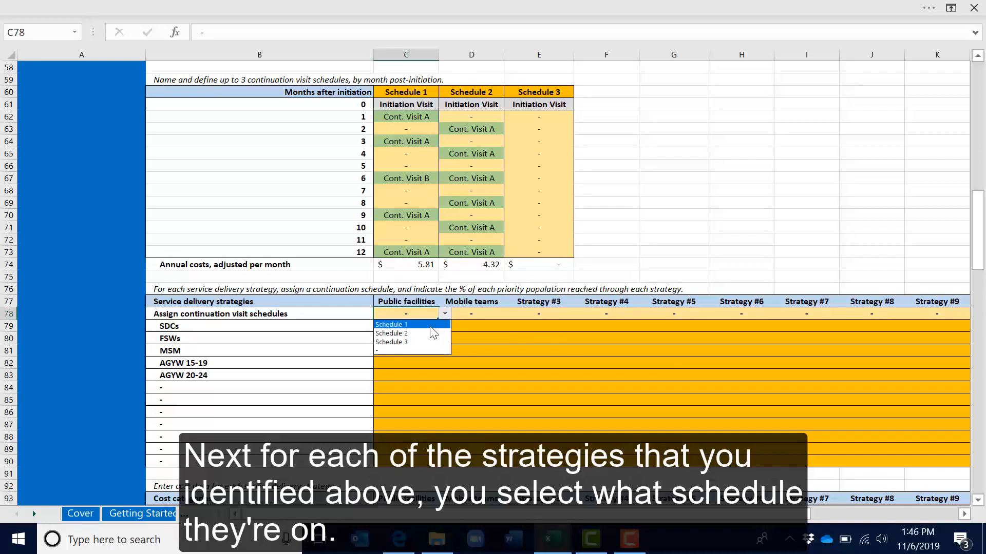
{"action": "left_click", "coordinate": [410, 331]}
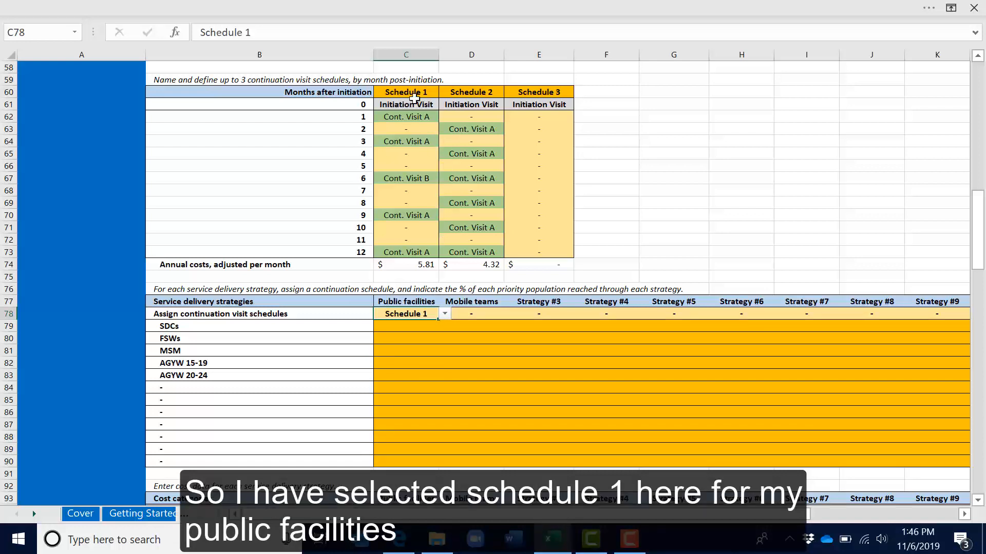
{"action": "left_click", "coordinate": [463, 312]}
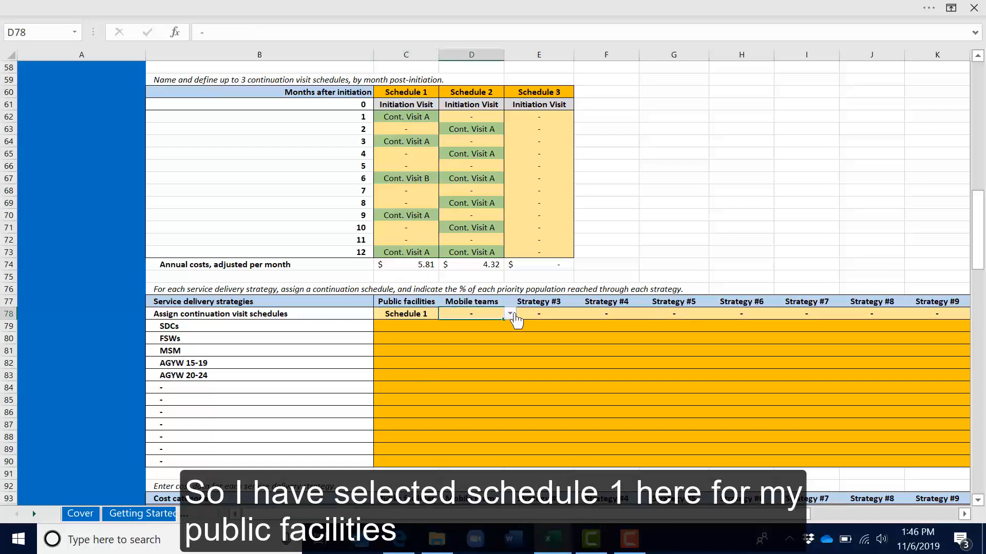
{"action": "left_click", "coordinate": [509, 313]}
{"action": "left_click", "coordinate": [493, 335]}
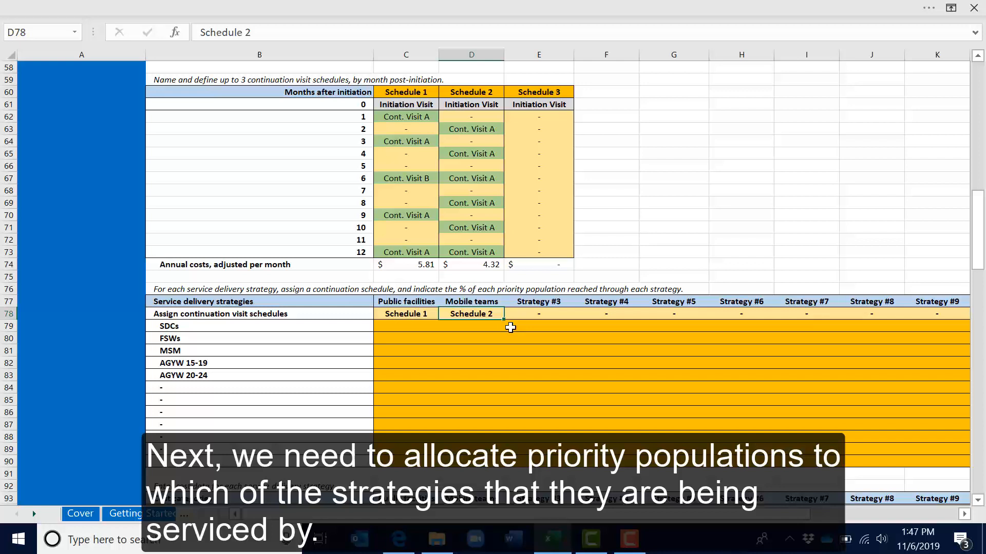
In the service delivery strategies table, allocate 100% of SDCs to Public facilities.
{"action": "key", "text": "Return"}
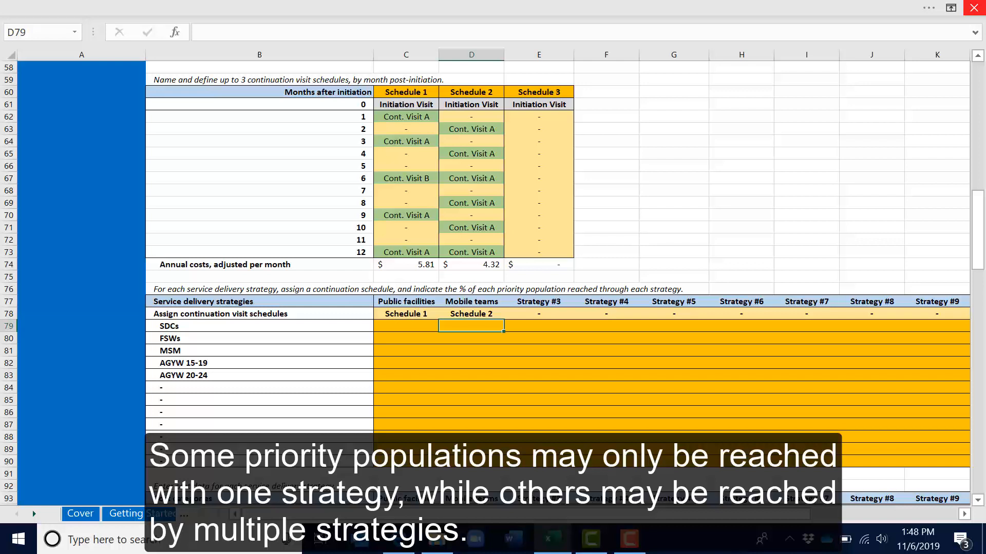
{"action": "left_click", "coordinate": [405, 326]}
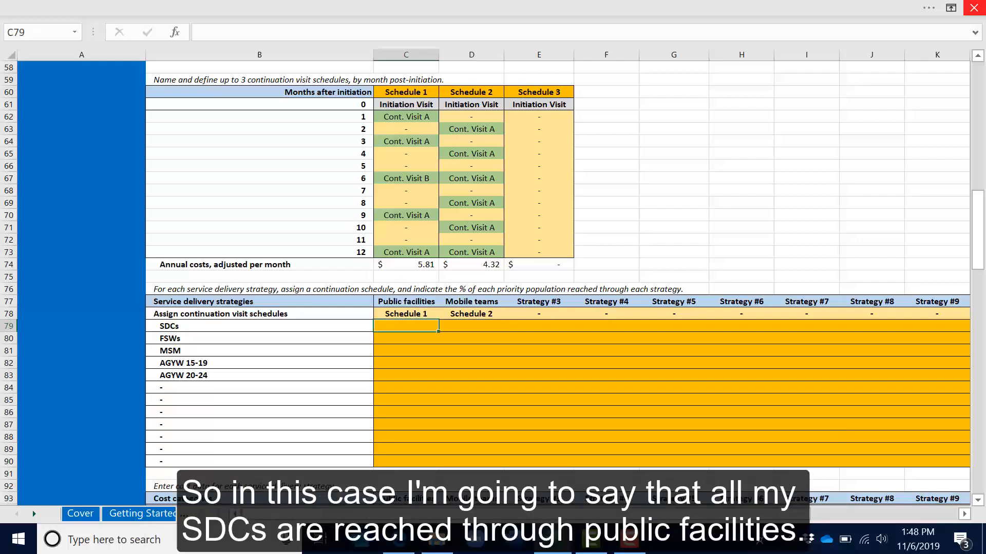
{"action": "type", "text": "1000"}
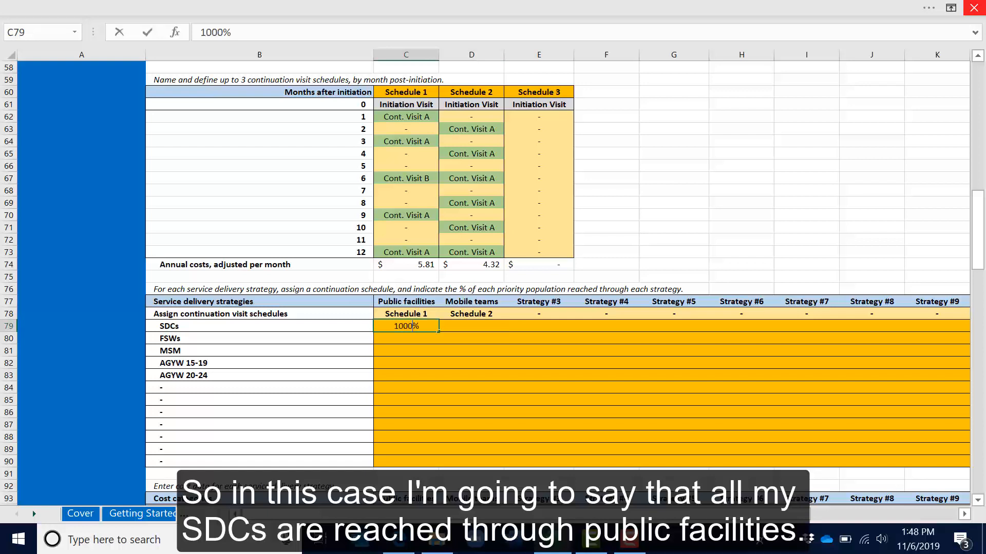
{"action": "key", "text": "BackSpace"}
{"action": "key", "text": "Return"}
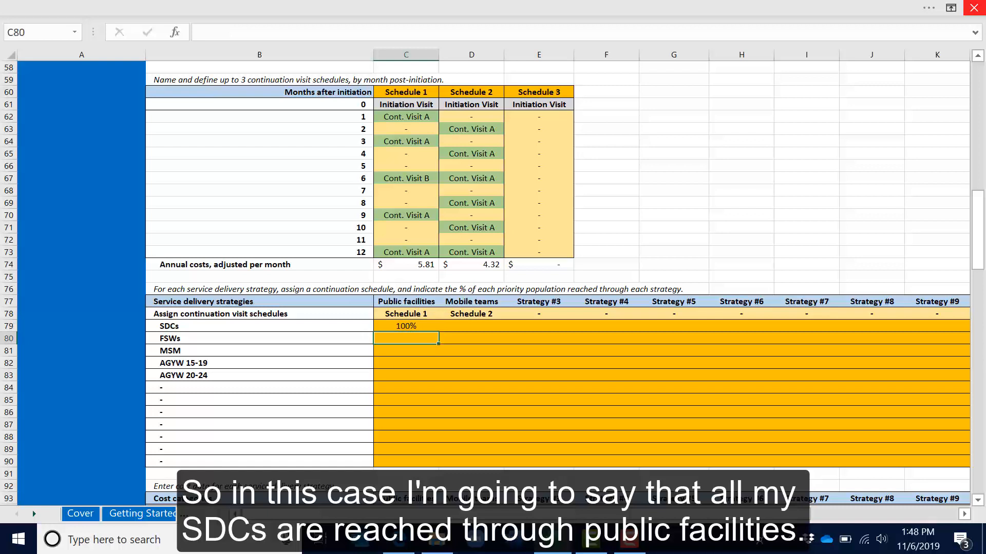
Allocate 100% of FSWs and 100% of MSM to Mobile teams.
{"action": "key", "text": "Right"}
{"action": "type", "text": "100"}
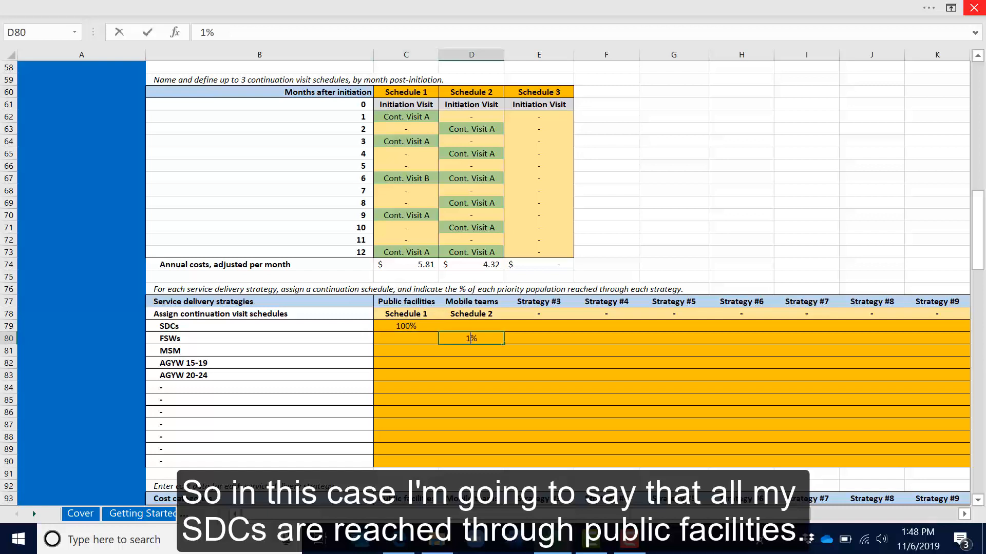
{"action": "key", "text": "Return"}
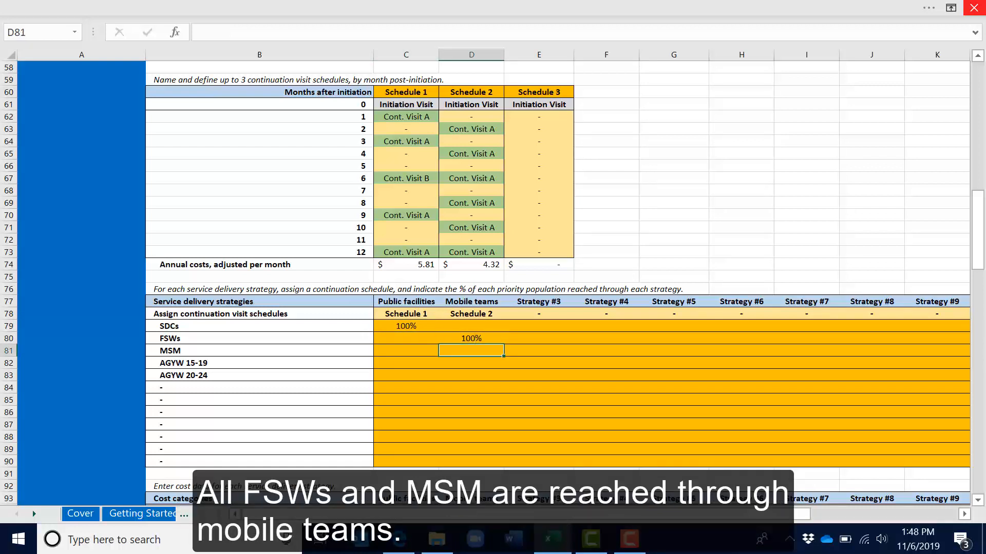
{"action": "type", "text": "100"}
{"action": "key", "text": "Return"}
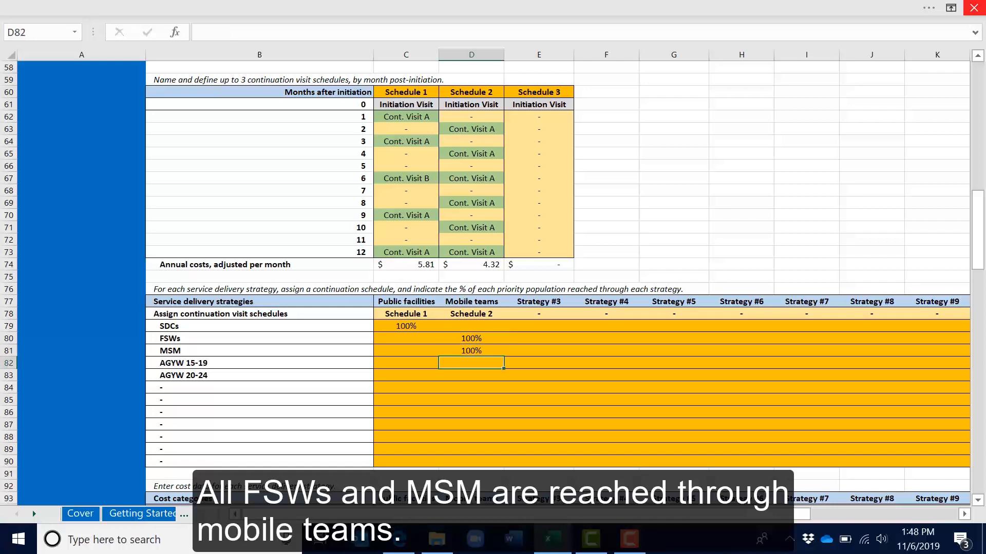
Split both AGYW 15-19 and AGYW 20-24 between strategies, with 50% in Public facilities and 50% in Mobile teams.
{"action": "left_click", "coordinate": [406, 363]}
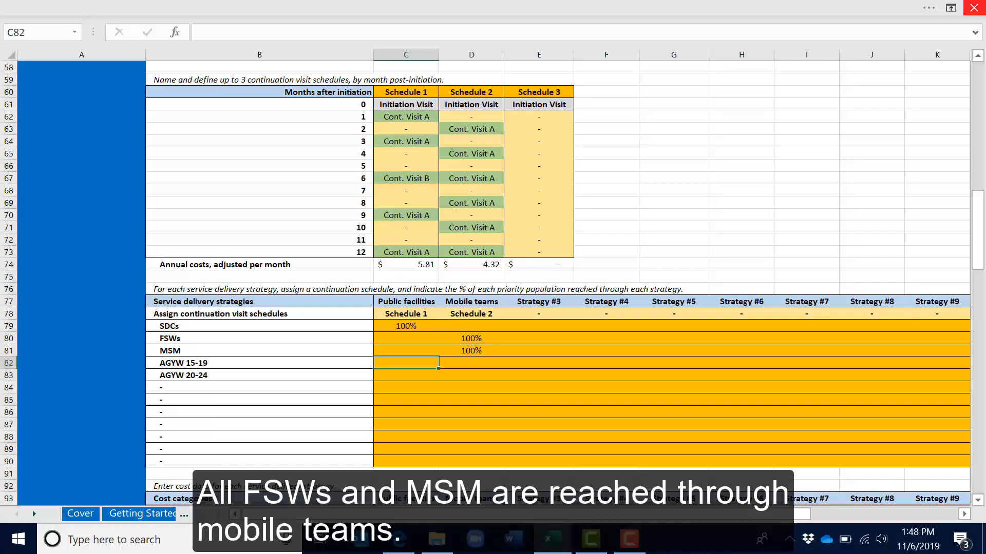
{"action": "type", "text": "50"}
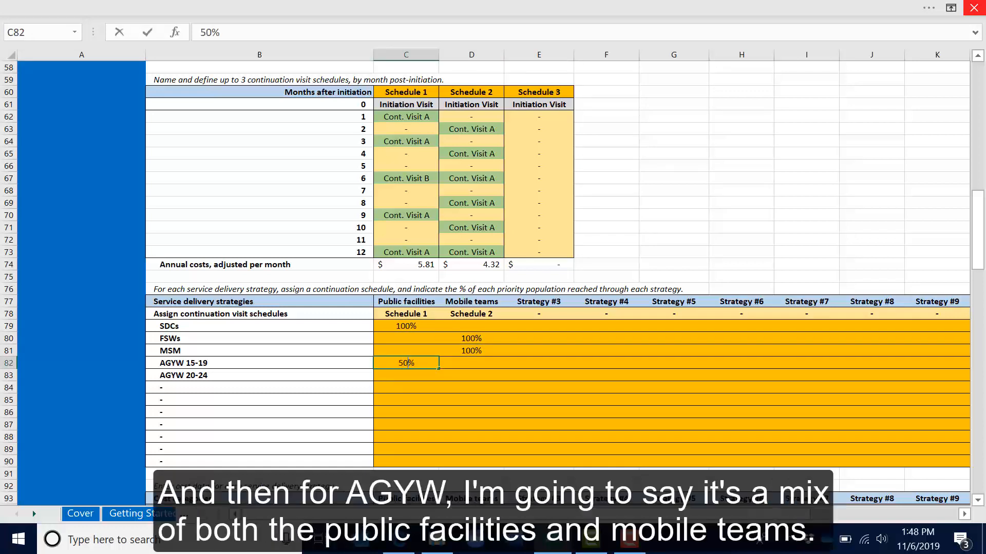
{"action": "key", "text": "Tab"}
{"action": "type", "text": "50"}
{"action": "key", "text": "Return"}
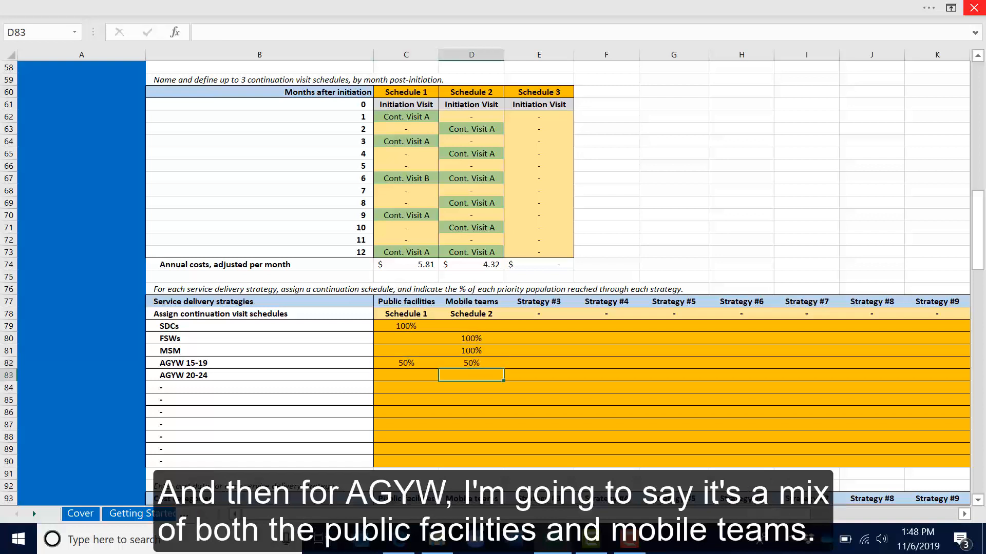
{"action": "left_click", "coordinate": [406, 375]}
{"action": "type", "text": "50"}
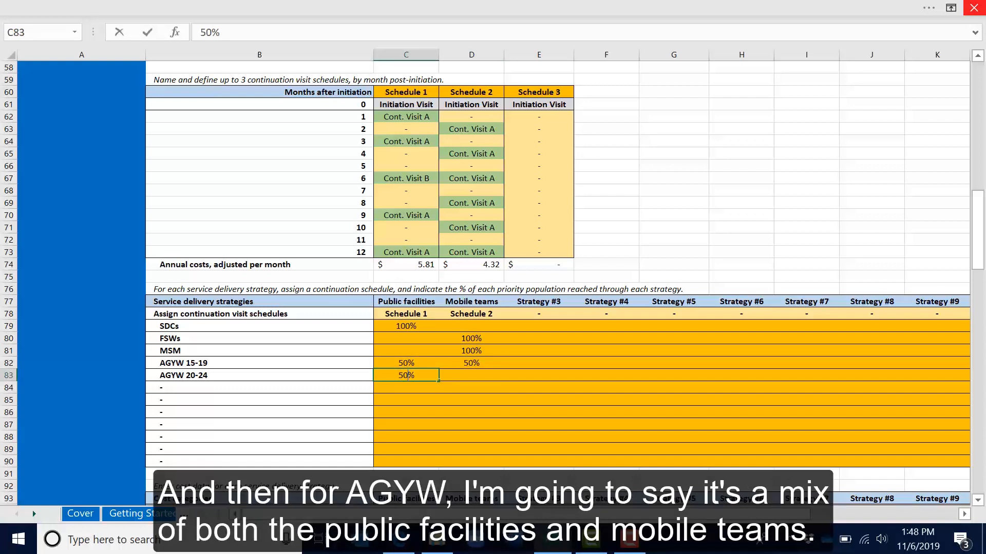
{"action": "key", "text": "Tab"}
{"action": "type", "text": "50"}
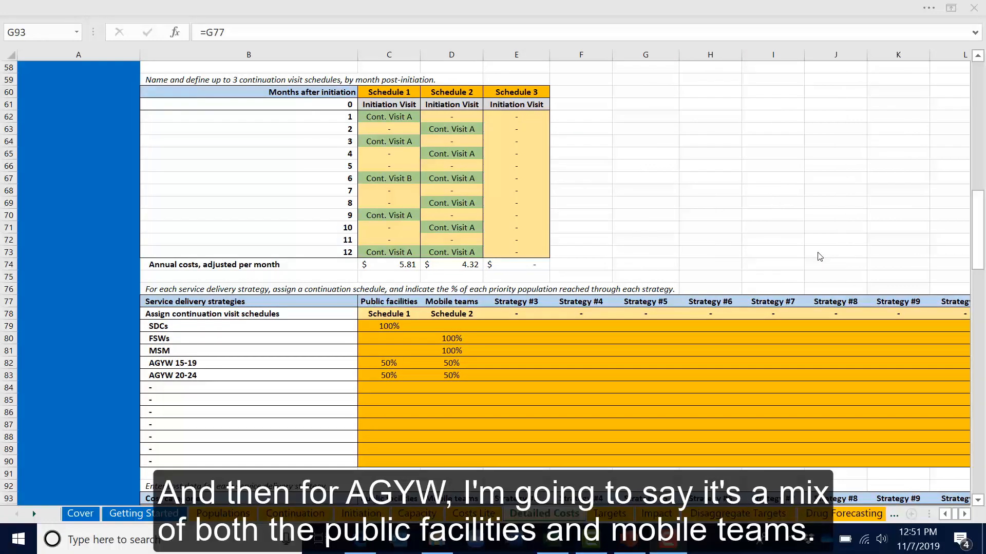
In the cost categories table, set the ARVs cost per person-month to $10 for Public facilities and Mobile teams.
{"action": "scroll", "coordinate": [819, 257], "scroll_direction": "down", "scroll_amount": 6}
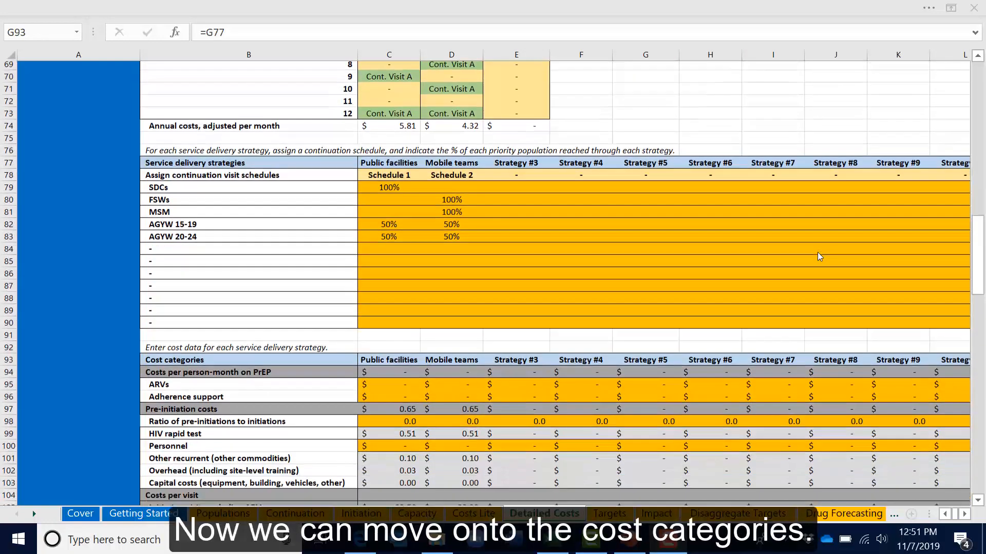
{"action": "scroll", "coordinate": [820, 257], "scroll_direction": "down", "scroll_amount": 1}
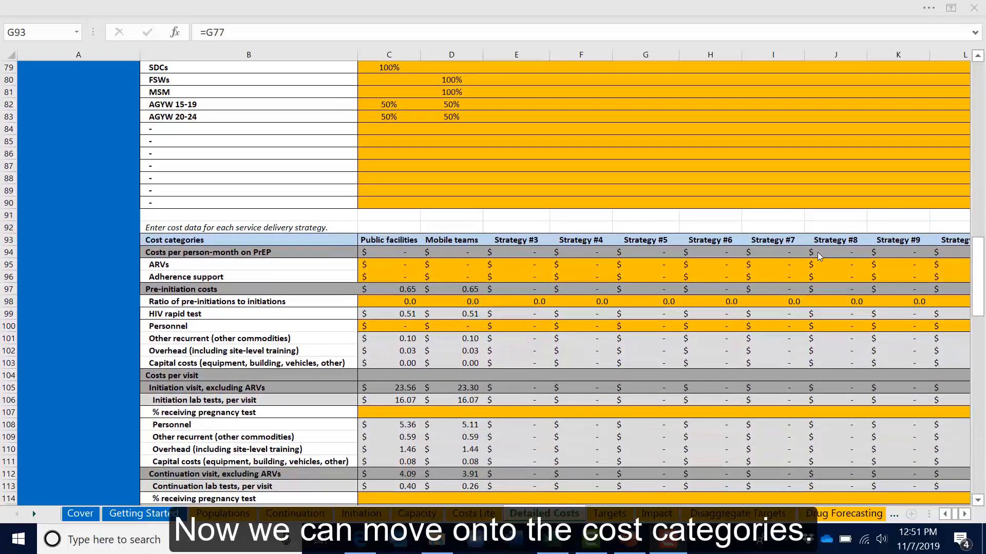
{"action": "scroll", "coordinate": [817, 252], "scroll_direction": "down", "scroll_amount": 3}
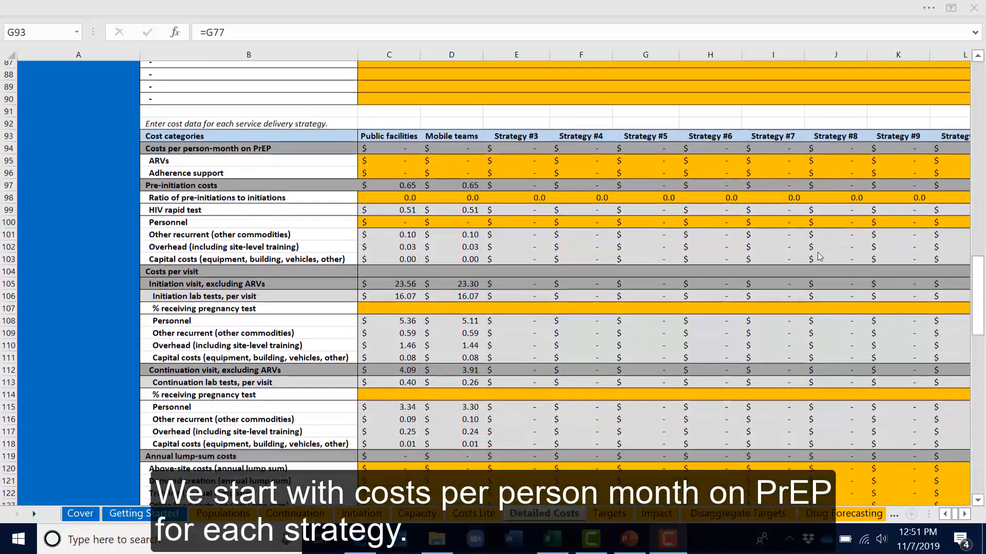
{"action": "scroll", "coordinate": [819, 256], "scroll_direction": "down", "scroll_amount": 1}
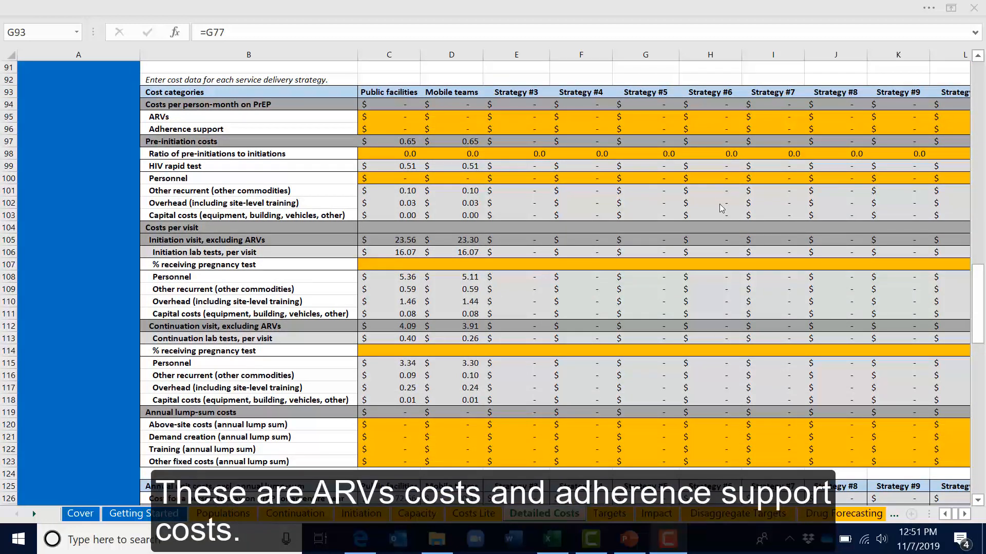
{"action": "left_click", "coordinate": [388, 112]}
{"action": "left_click", "coordinate": [388, 113]}
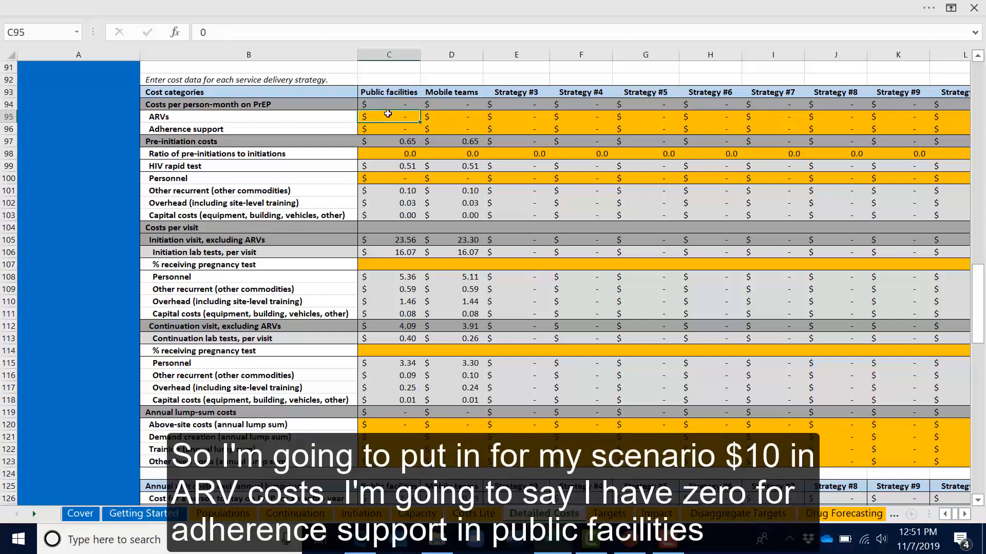
{"action": "type", "text": "10"}
{"action": "key", "text": "Tab"}
{"action": "type", "text": "10"}
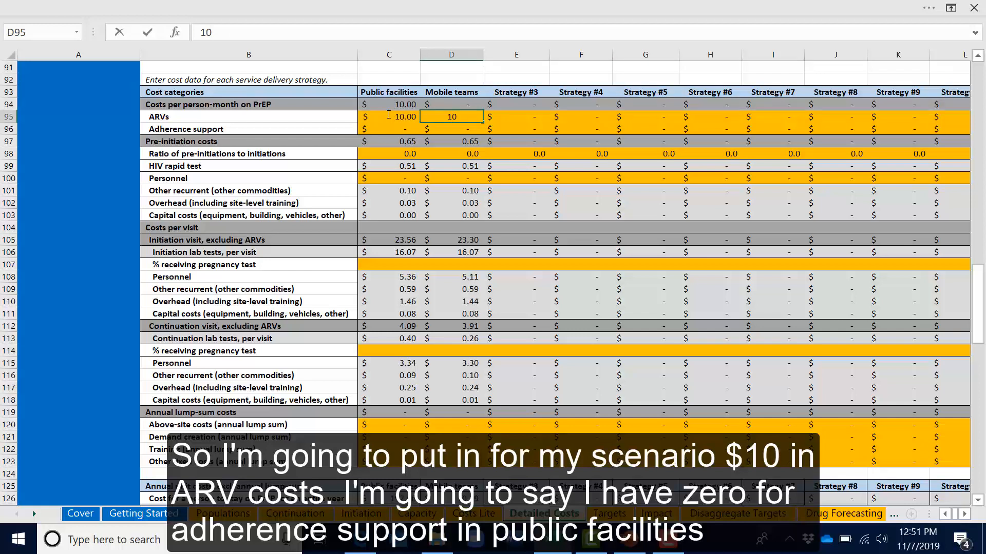
{"action": "key", "text": "Tab"}
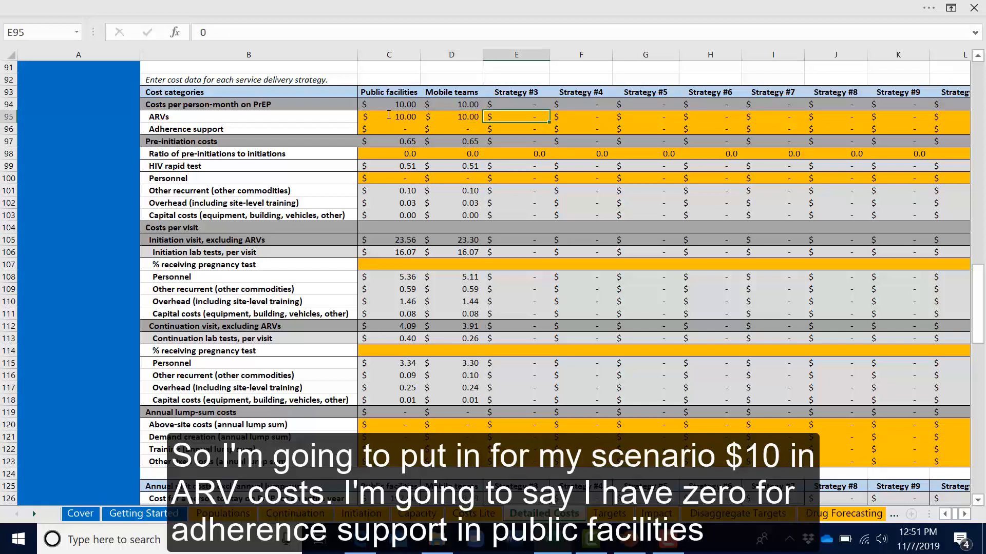
Set the adherence support cost per person-month for Mobile teams to $4.50.
{"action": "key", "text": "Down"}
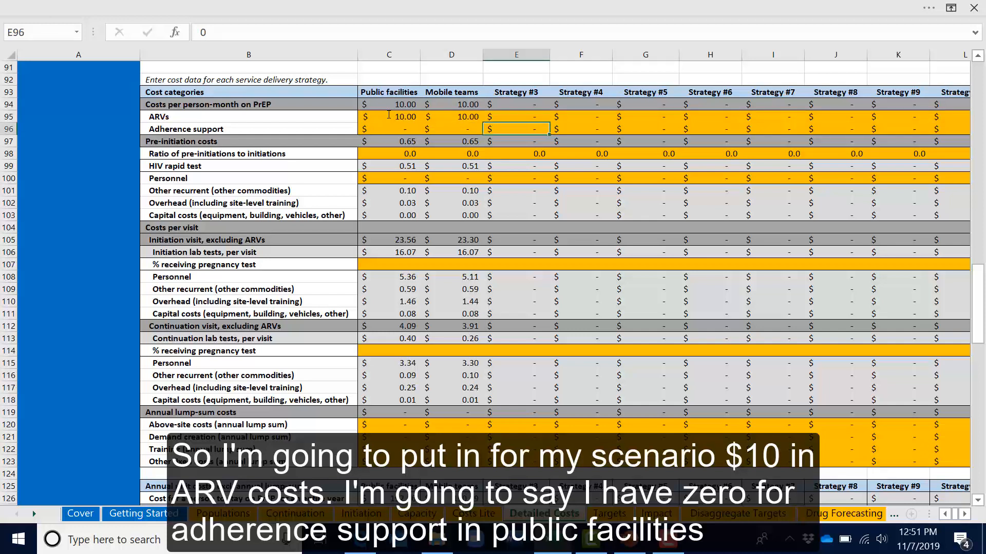
{"action": "key", "text": "Left"}
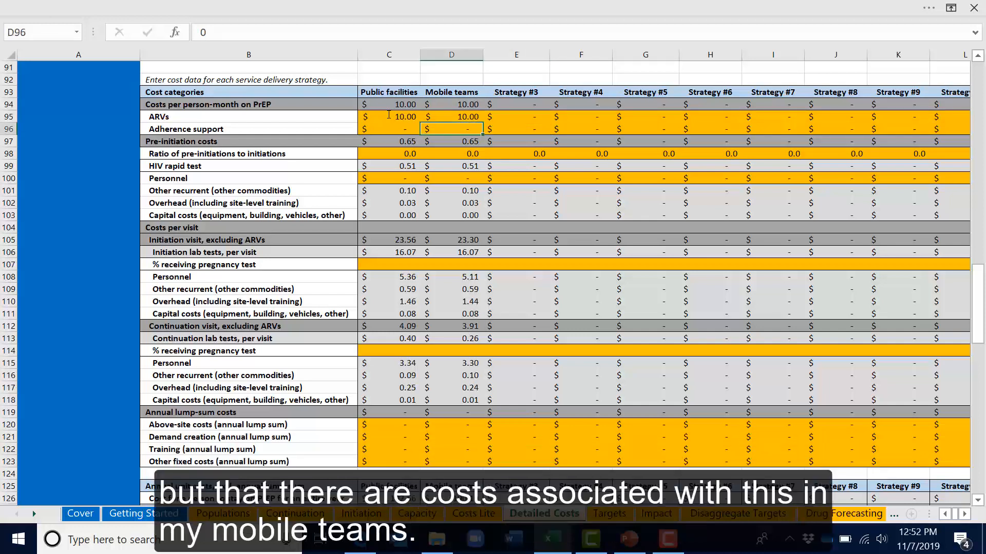
{"action": "type", "text": "4.5"}
{"action": "key", "text": "Return"}
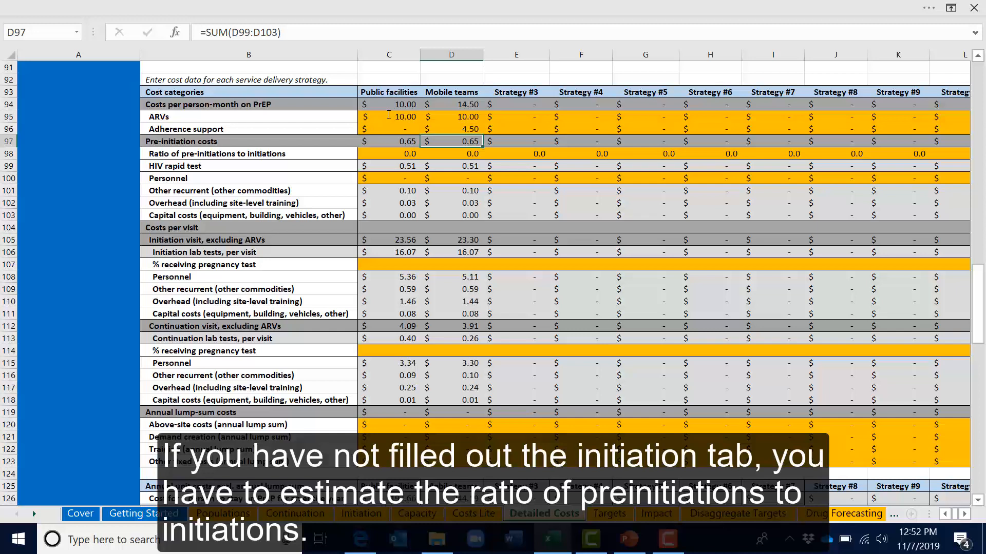
Set the ratio of pre-initiations to initiations to 1 for both Public facilities and Mobile teams.
{"action": "key", "text": "Down"}
{"action": "key", "text": "Left"}
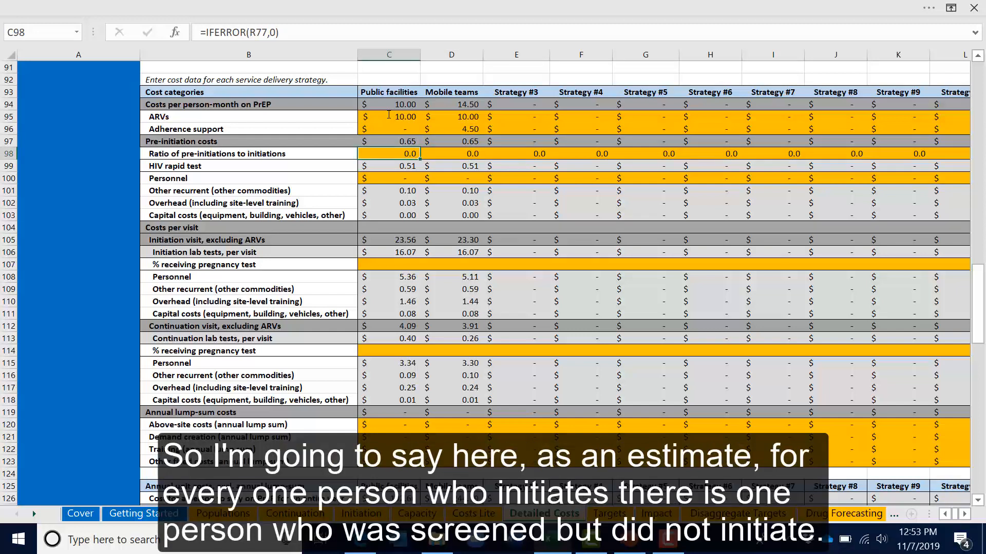
{"action": "type", "text": "1"}
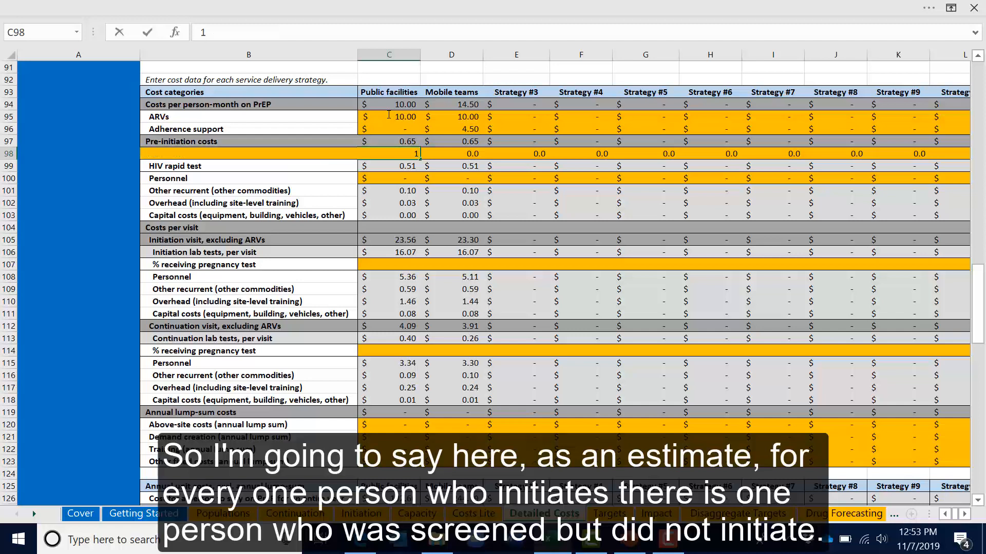
{"action": "key", "text": "Tab"}
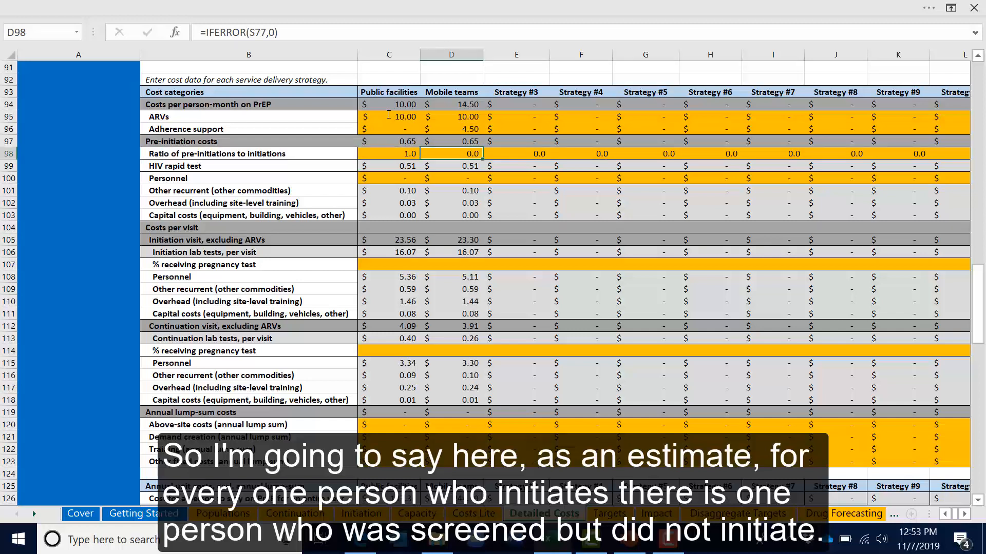
{"action": "key", "text": "Delete"}
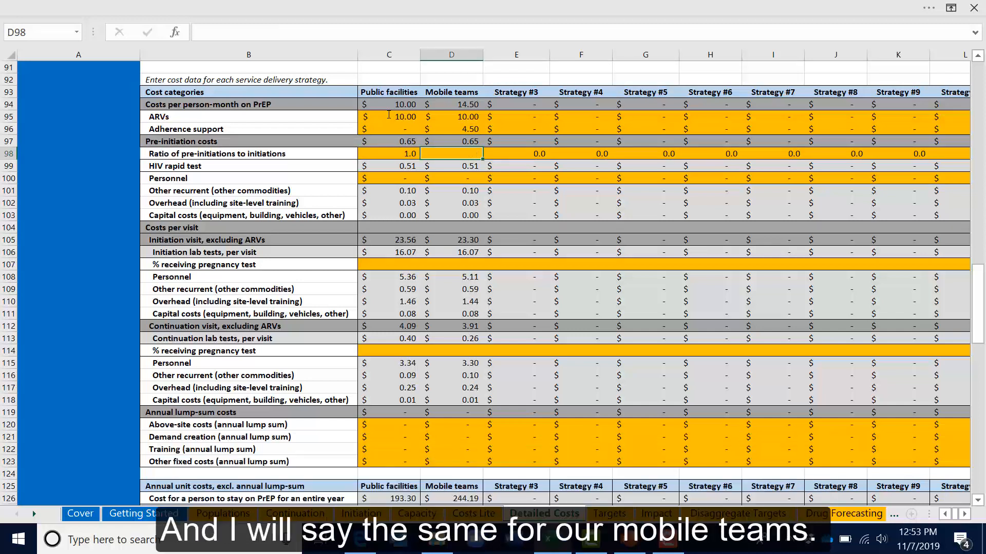
{"action": "type", "text": "1"}
{"action": "key", "text": "Return"}
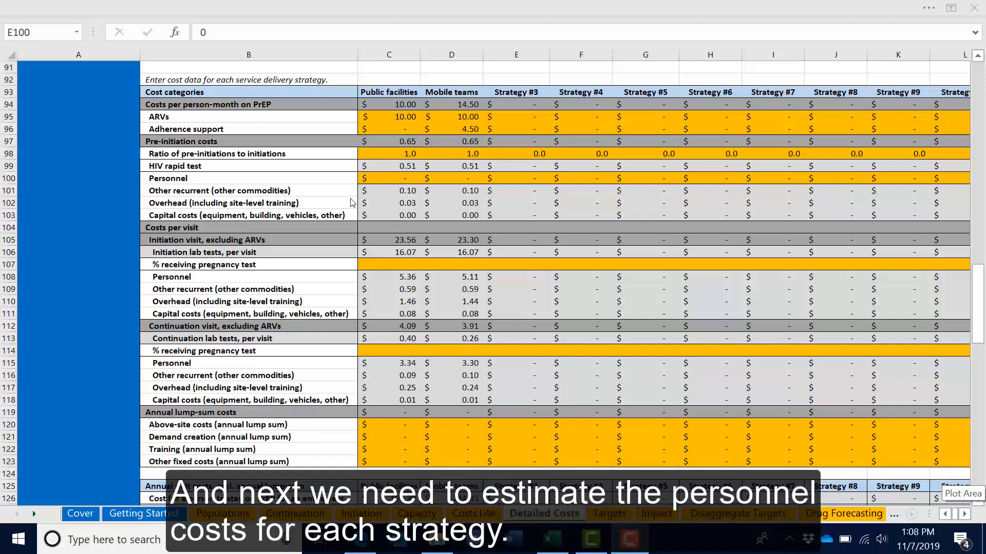
Under pre-initiation costs, set the personnel cost to $1.10 for Public facilities and $1.75 for Mobile teams.
{"action": "left_click", "coordinate": [386, 177]}
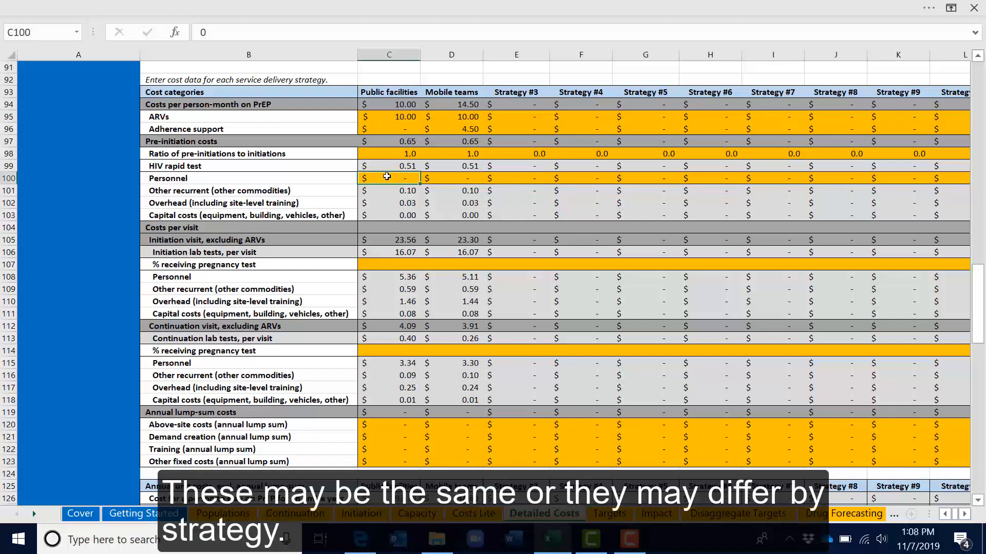
{"action": "type", "text": "1.1"}
{"action": "key", "text": "Tab"}
{"action": "type", "text": "1.75"}
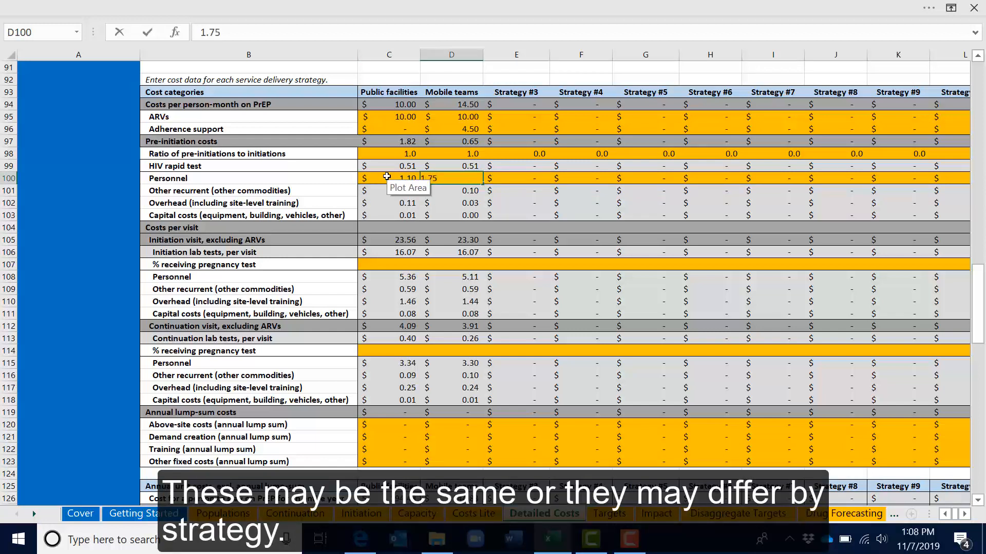
{"action": "key", "text": "Return"}
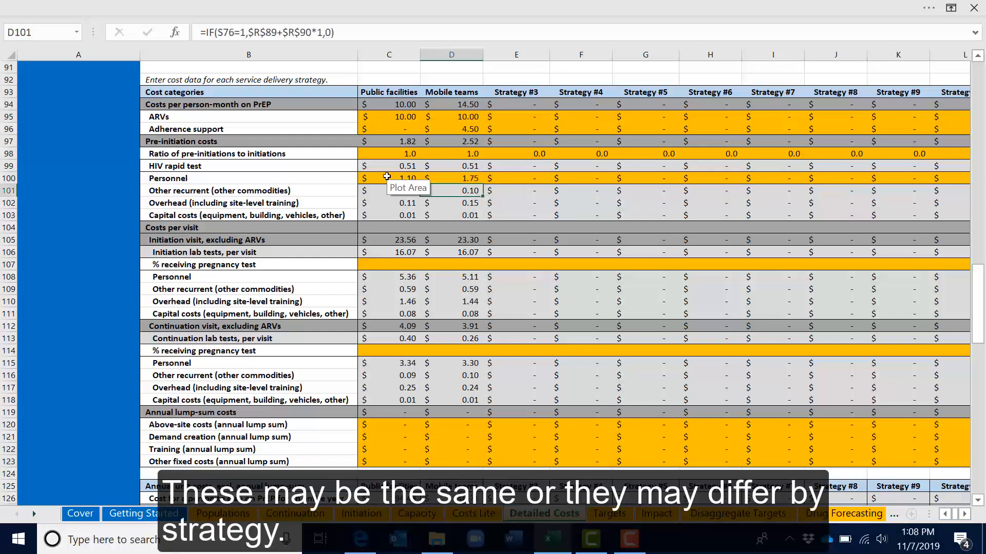
Under the initiation visit costs, set the percentage receiving a pregnancy test to 50% for Public facilities and Mobile teams.
{"action": "left_click", "coordinate": [562, 167]}
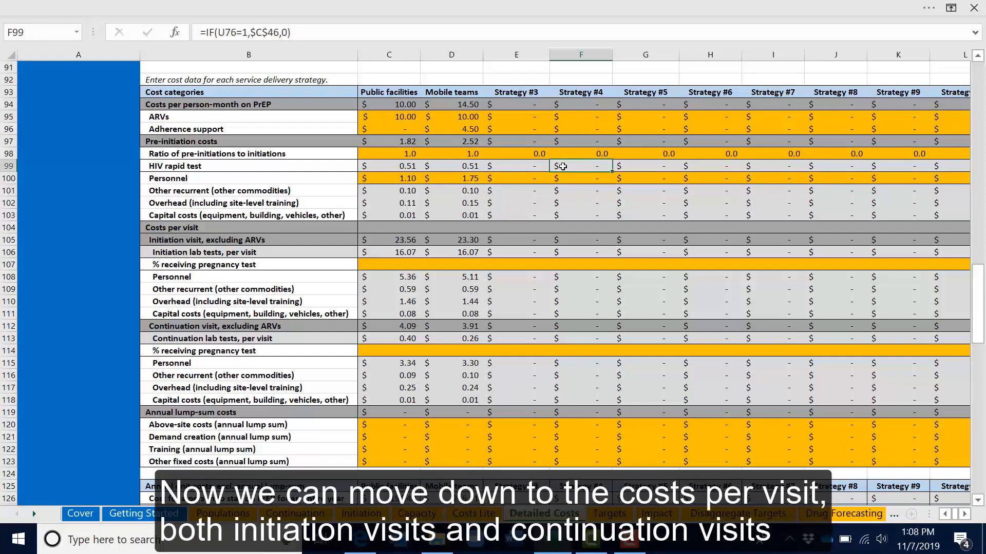
{"action": "scroll", "coordinate": [563, 166], "scroll_direction": "down", "scroll_amount": 3}
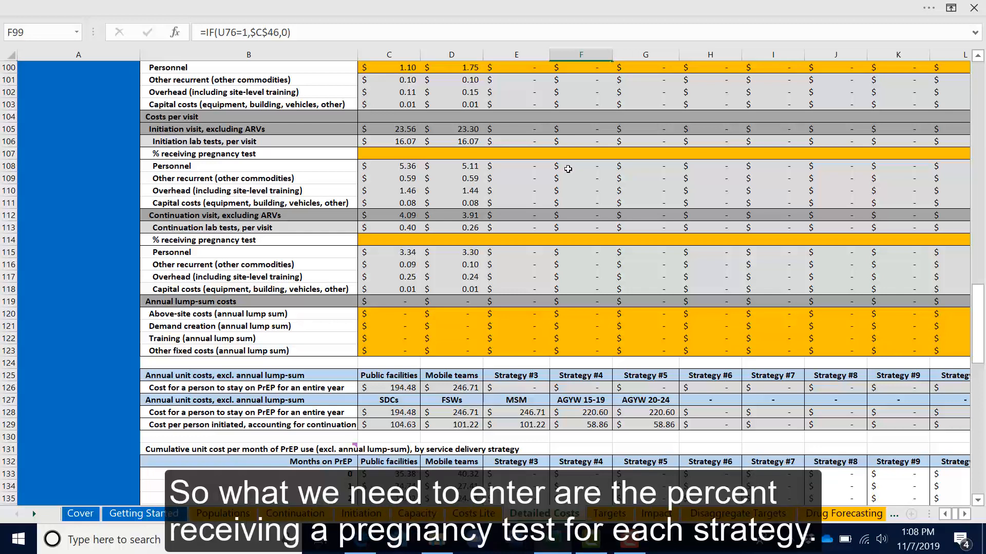
{"action": "left_click", "coordinate": [382, 151]}
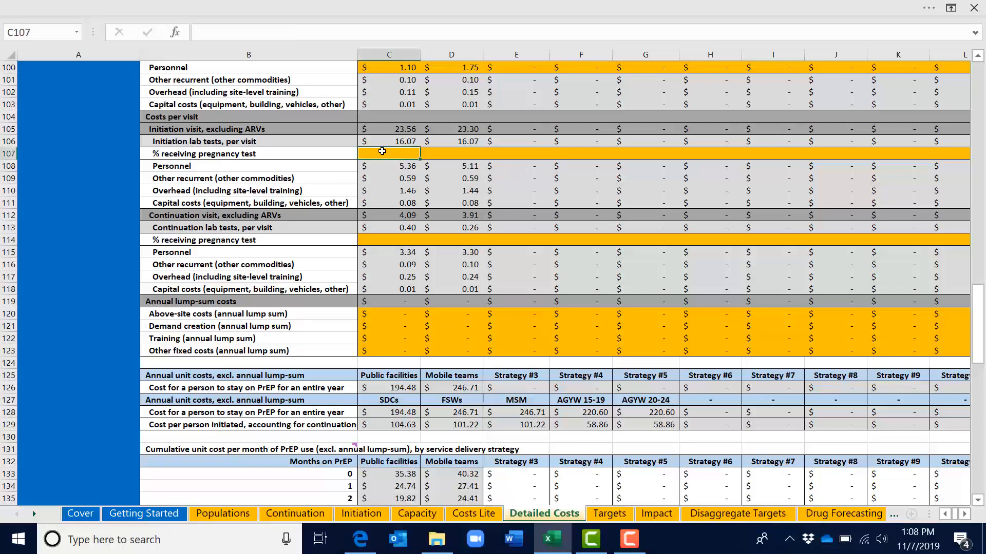
{"action": "type", "text": "5%"}
{"action": "type", "text": "0"}
{"action": "key", "text": "Return"}
{"action": "key", "text": "Up"}
{"action": "key", "text": "Right"}
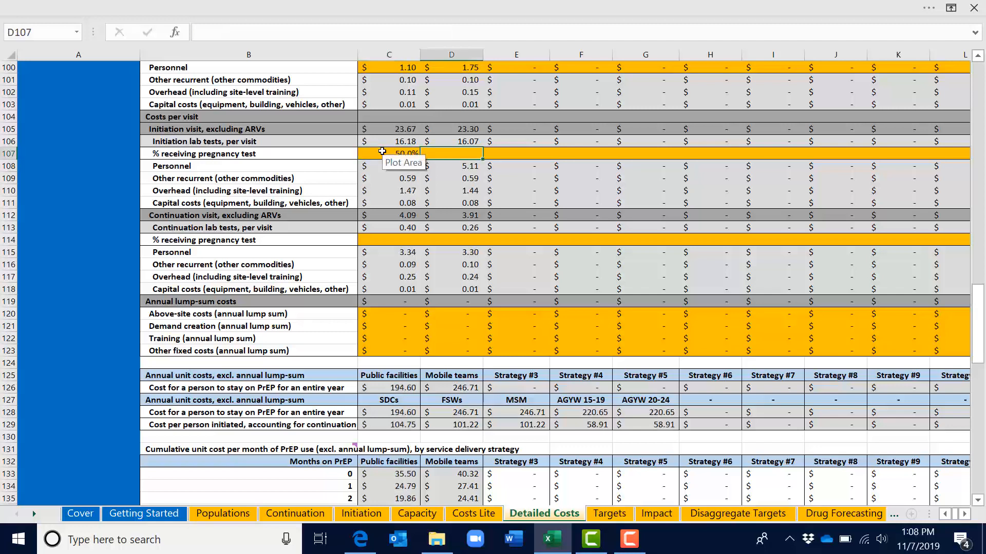
{"action": "type", "text": "50%"}
{"action": "key", "text": "Return"}
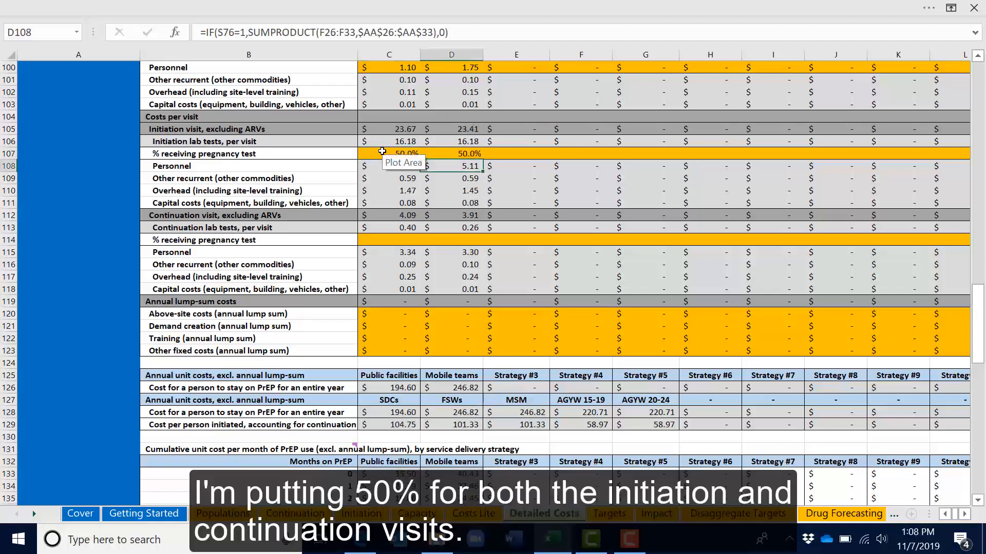
Under the continuation visit costs, set the percentage receiving a pregnancy test to 50% for Public facilities and Mobile teams.
{"action": "key", "text": "Up"}
{"action": "key", "text": "Up"}
{"action": "key", "text": "Up"}
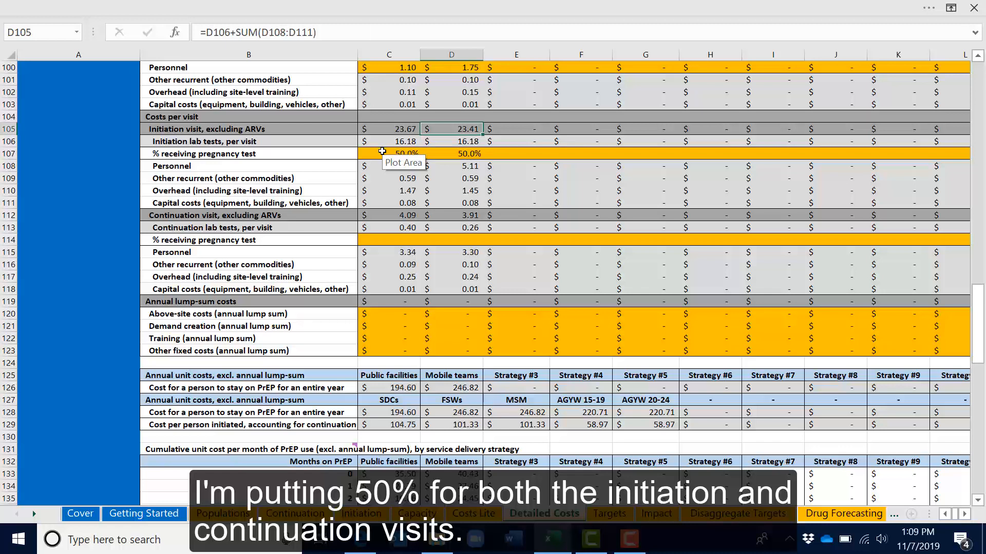
{"action": "left_click", "coordinate": [391, 237]}
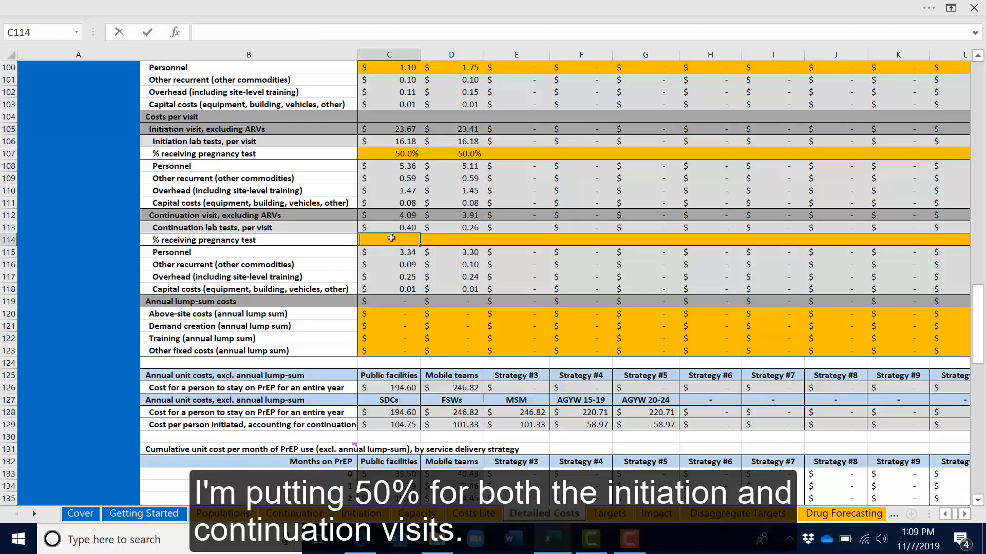
{"action": "type", "text": "50%"}
{"action": "key", "text": "Tab"}
{"action": "key", "text": "Tab"}
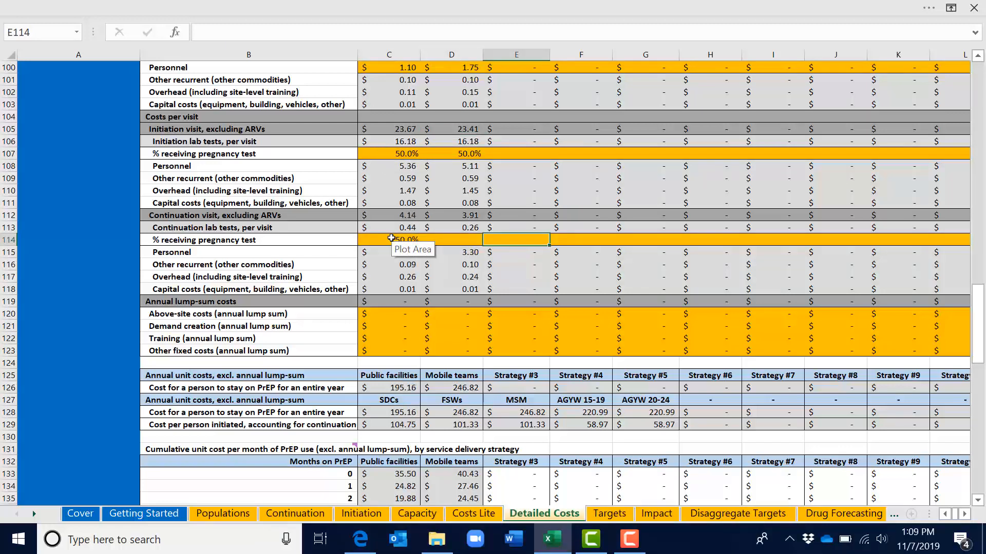
{"action": "key", "text": "Left"}
{"action": "type", "text": "50%"}
{"action": "key", "text": "Return"}
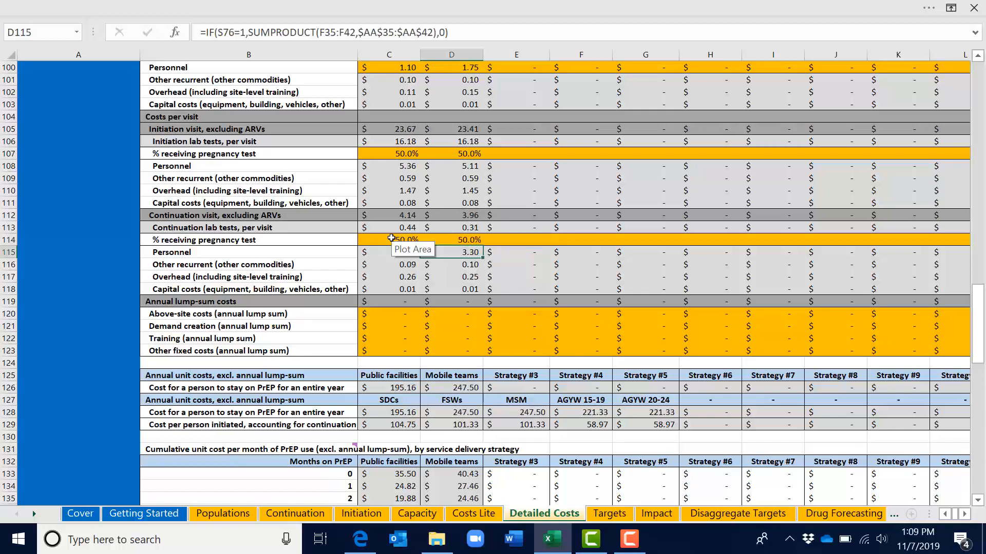
Under annual lump-sum costs, set demand creation to $5,000 for Public facilities and $7,500 for Mobile teams.
{"action": "left_click", "coordinate": [610, 202]}
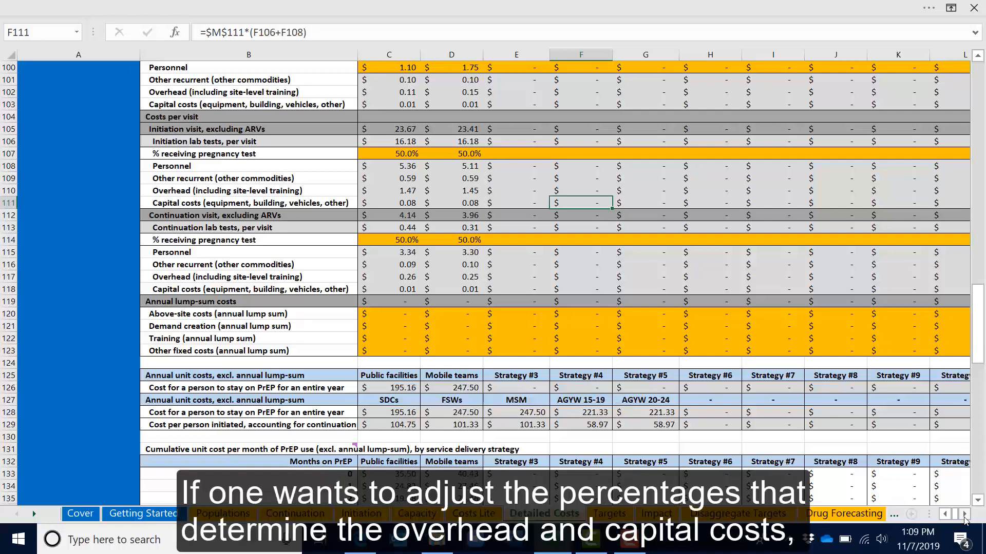
{"action": "scroll", "coordinate": [965, 520], "scroll_direction": "right", "scroll_amount": 3}
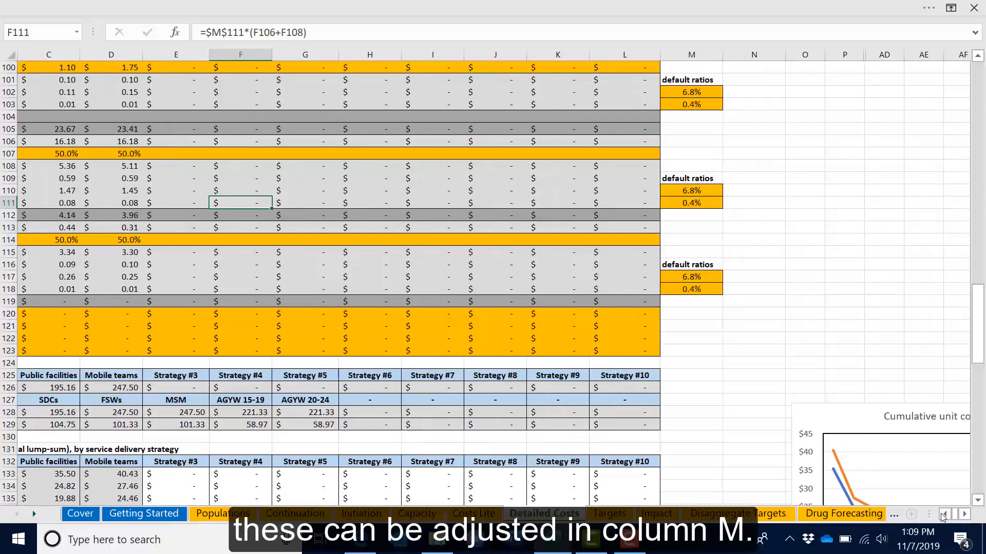
{"action": "scroll", "coordinate": [944, 516], "scroll_direction": "left", "scroll_amount": 2}
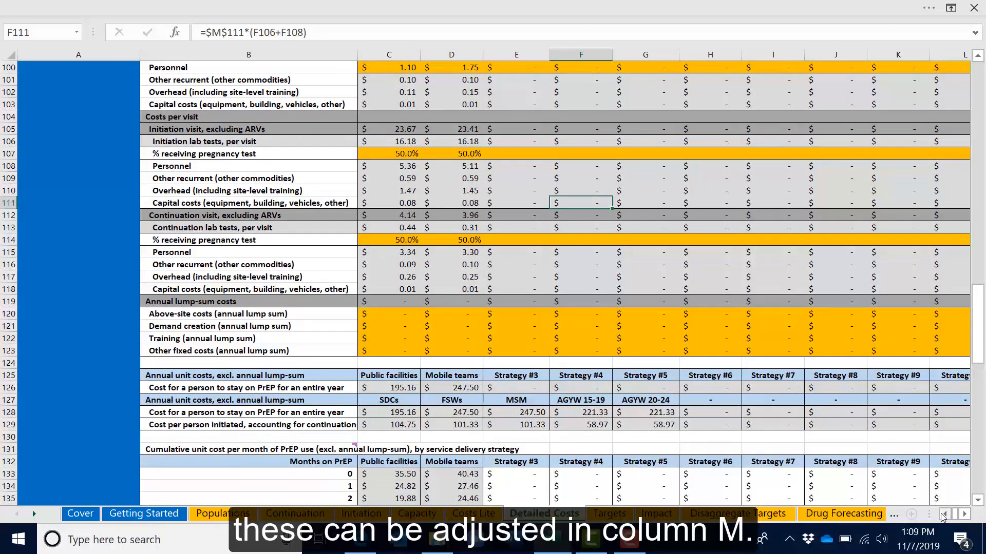
{"action": "scroll", "coordinate": [479, 335], "scroll_direction": "down", "scroll_amount": 2}
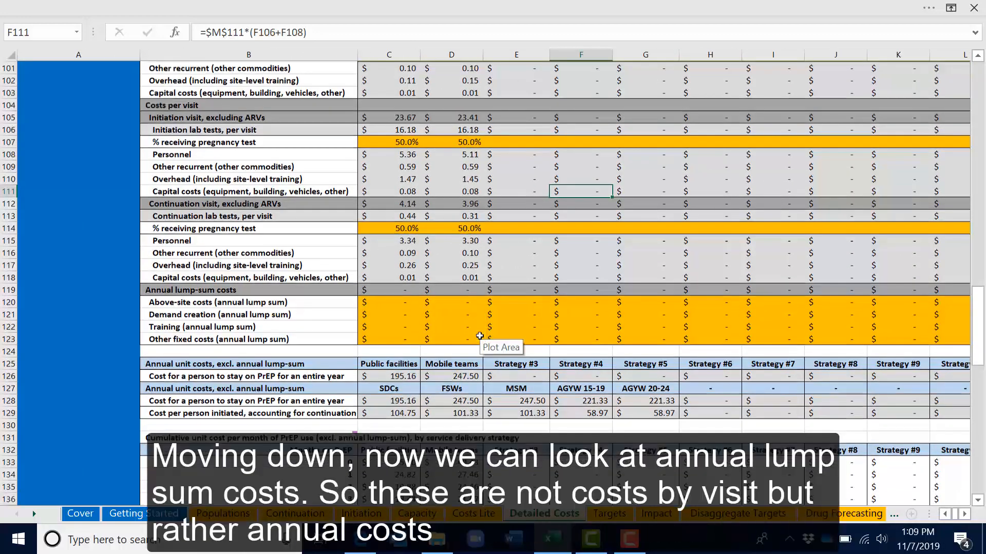
{"action": "scroll", "coordinate": [479, 336], "scroll_direction": "down", "scroll_amount": 3}
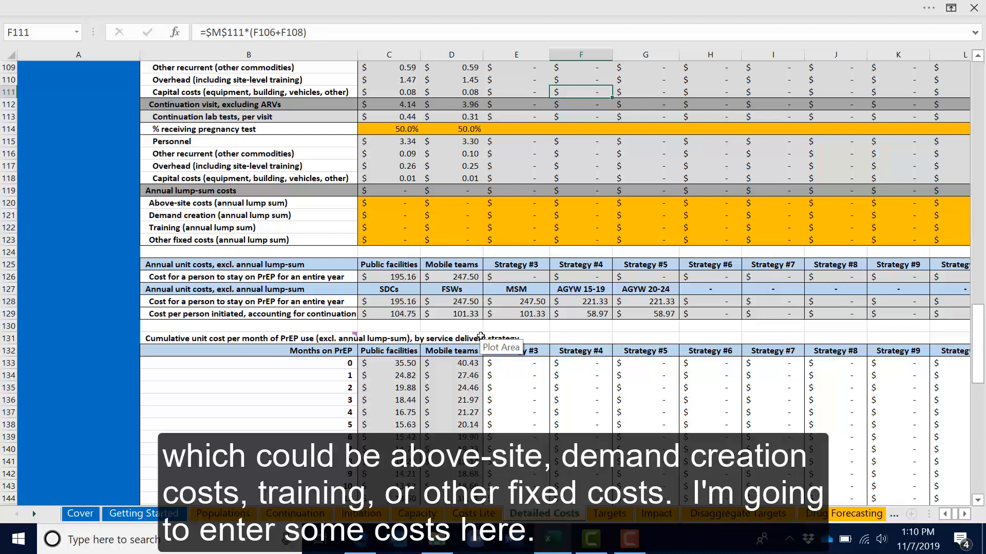
{"action": "left_click", "coordinate": [409, 204]}
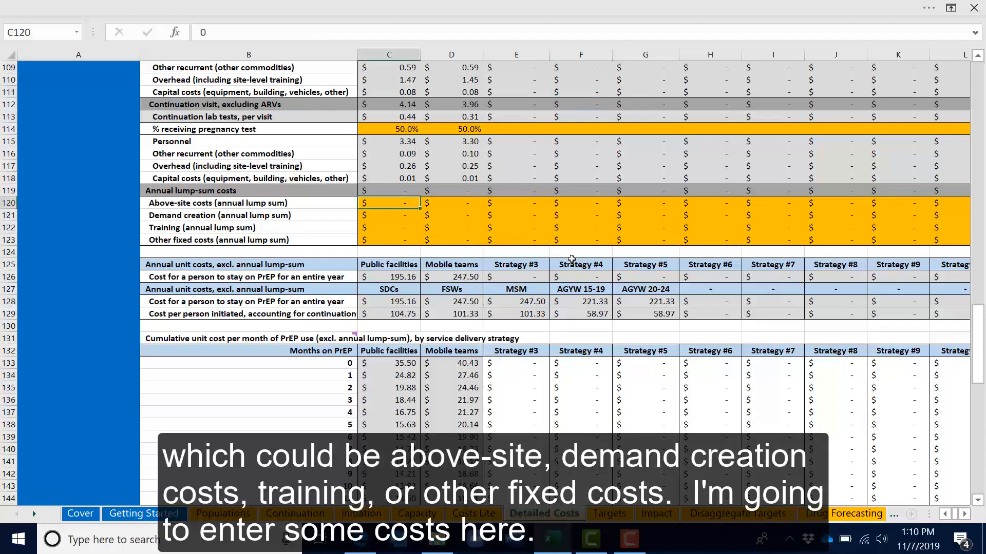
{"action": "key", "text": "Down"}
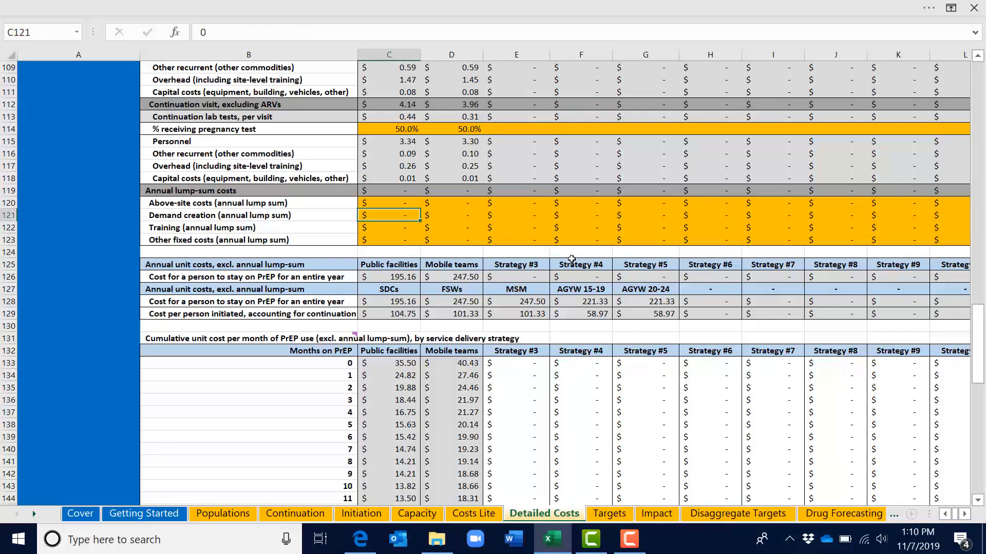
{"action": "type", "text": "5000"}
{"action": "key", "text": "Tab"}
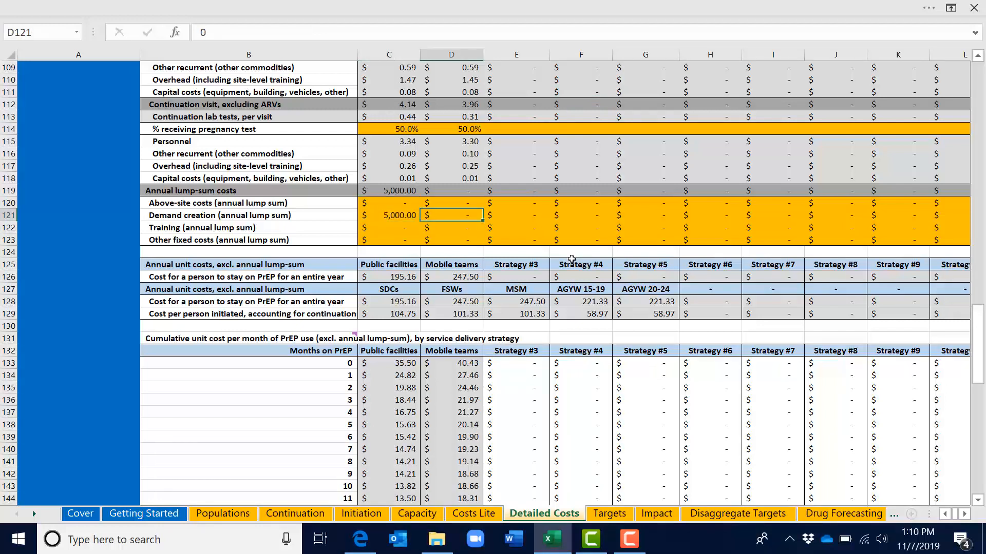
{"action": "type", "text": "7500"}
{"action": "key", "text": "Return"}
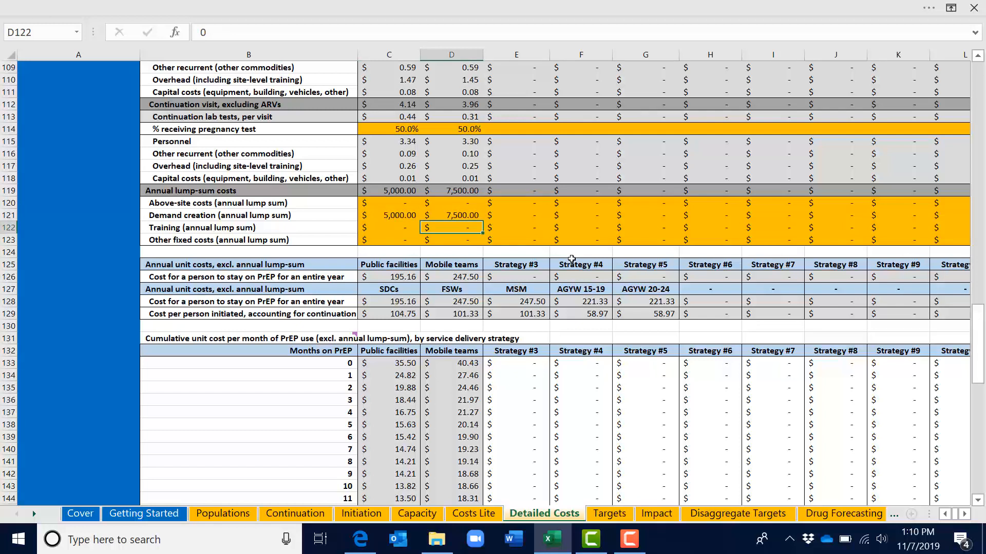
Set the annual lump-sum training cost to $2,000 for Public facilities and $4,000 for Mobile teams.
{"action": "key", "text": "Left"}
{"action": "type", "text": "2000"}
{"action": "key", "text": "Tab"}
{"action": "type", "text": "4000"}
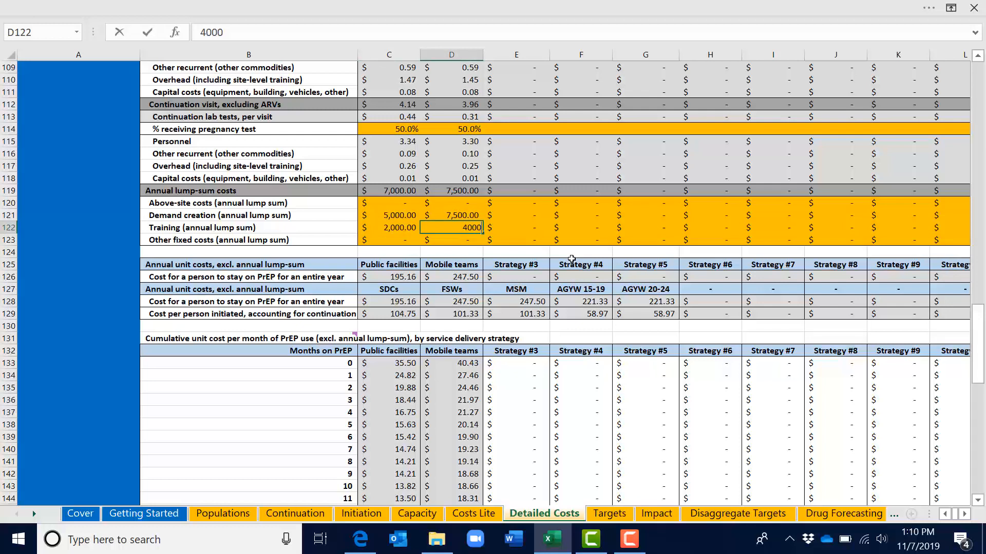
{"action": "key", "text": "Return"}
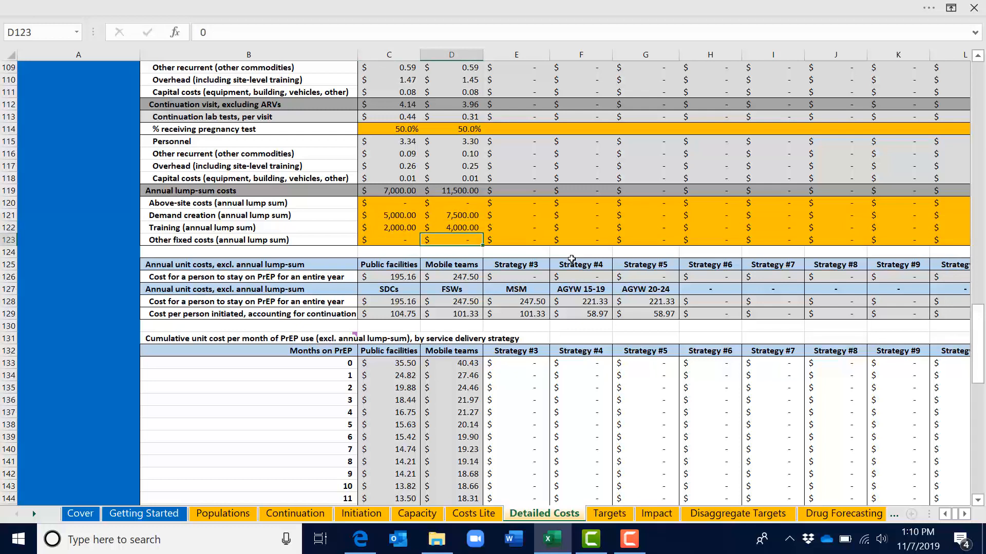
Set the other fixed costs, as an annual lump sum, to $4,000 for Mobile teams.
{"action": "type", "text": "4,"}
{"action": "type", "text": "000"}
{"action": "key", "text": "Return"}
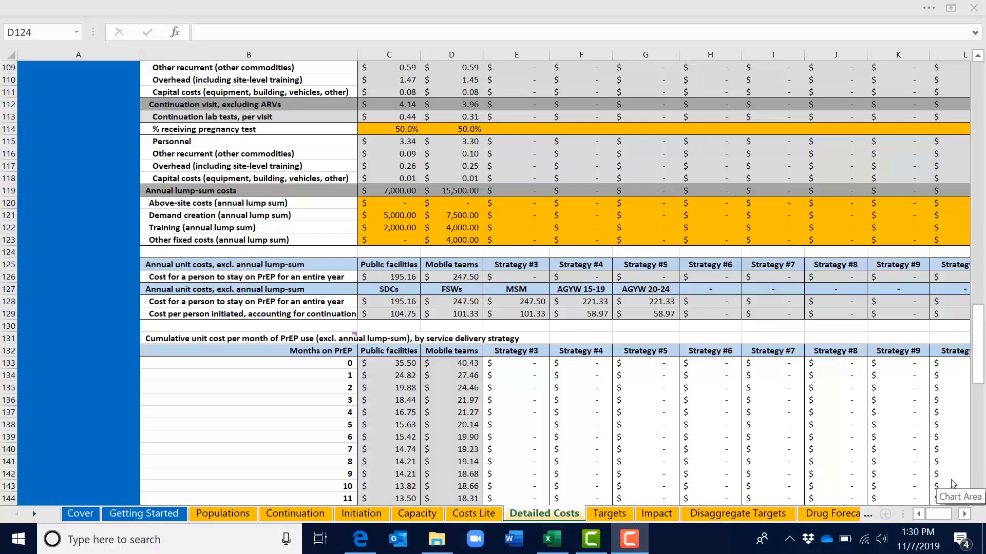
Review the cumulative monthly PrEP unit costs by service delivery strategy and by priority population, then return to the start of the sheet.
{"action": "scroll", "coordinate": [611, 279], "scroll_direction": "down", "scroll_amount": 6}
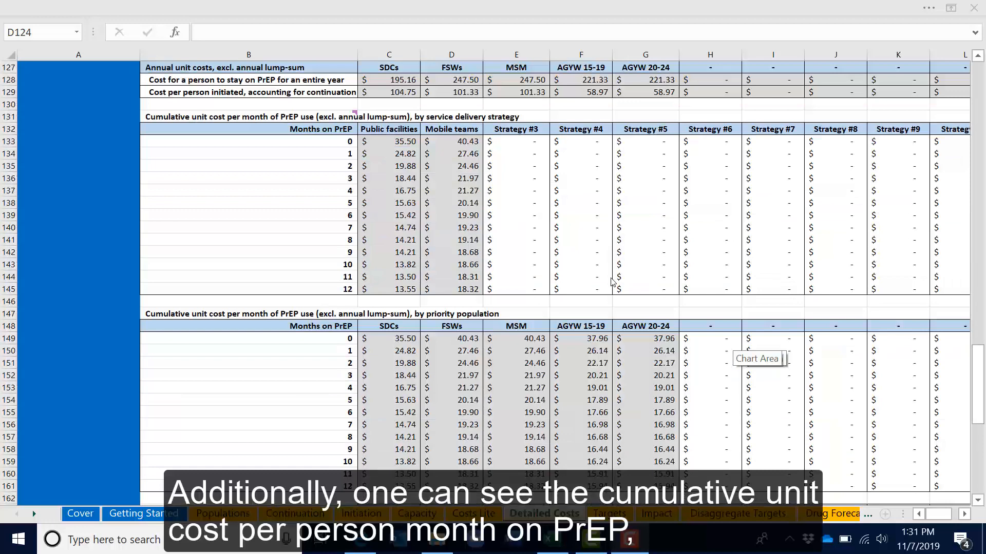
{"action": "scroll", "coordinate": [612, 281], "scroll_direction": "down", "scroll_amount": 1}
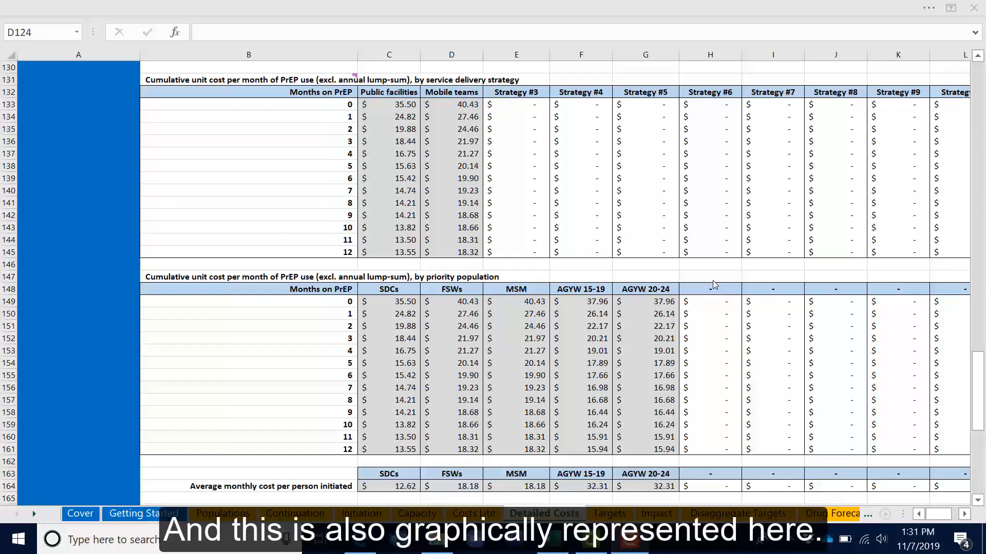
{"action": "left_click", "coordinate": [944, 516]}
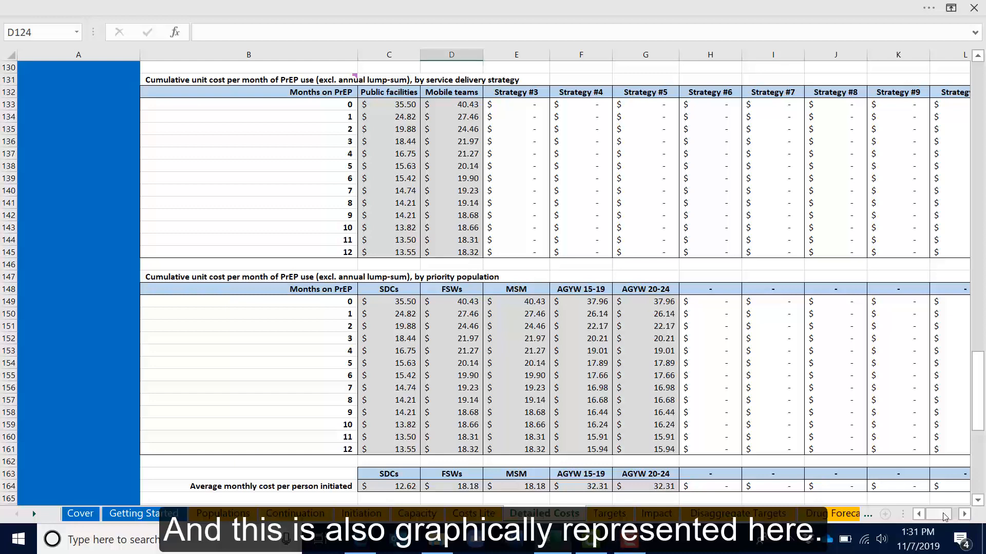
{"action": "left_click_drag", "start_coordinate": [965, 515], "coordinate": [940, 516]}
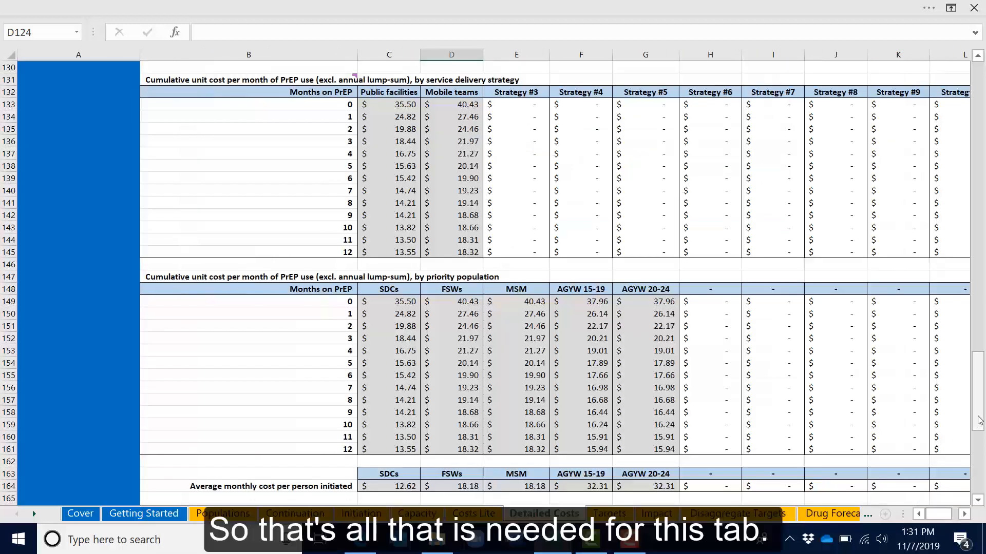
{"action": "left_click_drag", "start_coordinate": [980, 420], "coordinate": [964, 73]}
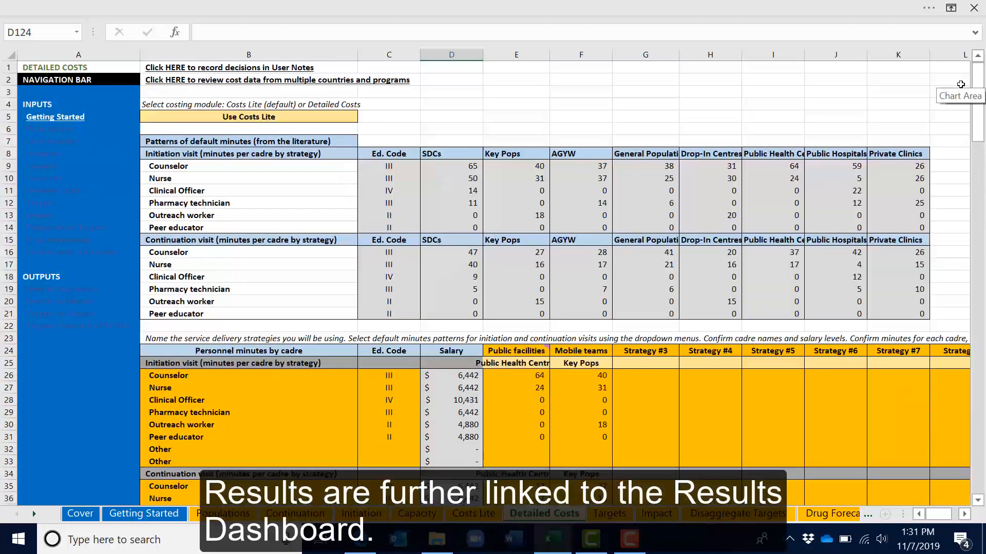